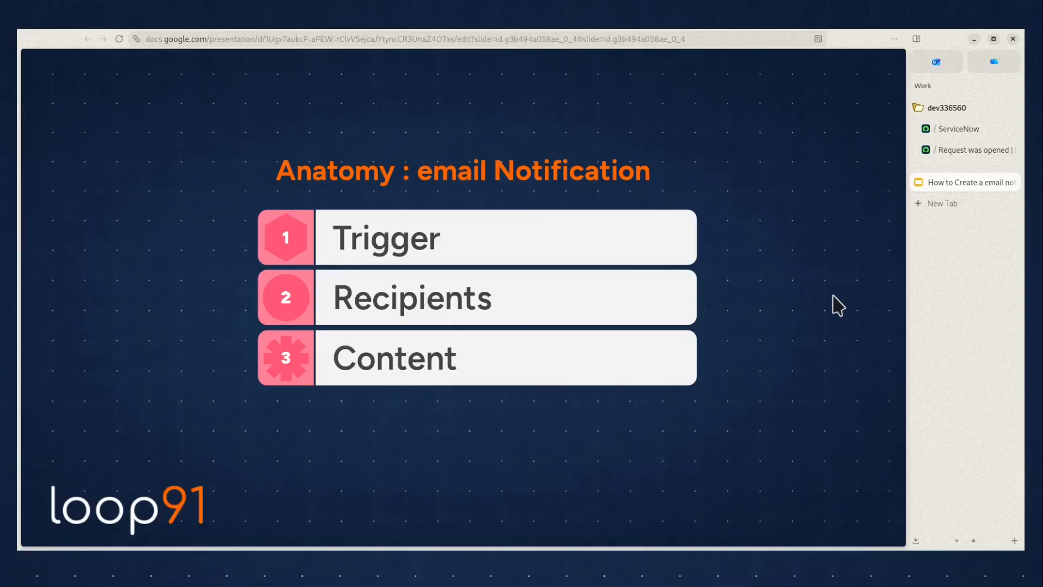
# Add a user record to the recipients of the "Request was opened" notification
pyautogui.click(954, 149)
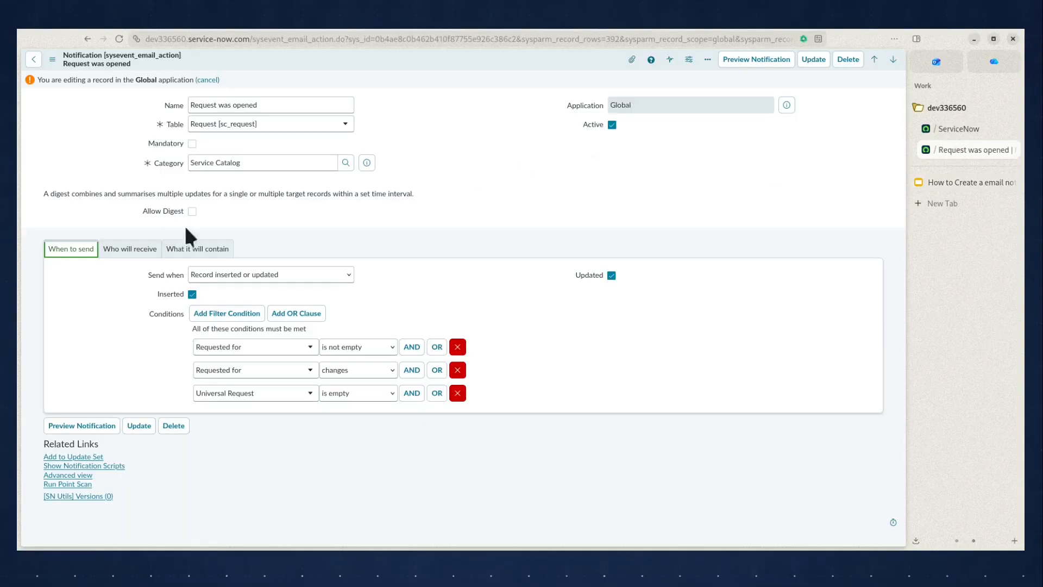
pyautogui.click(117, 253)
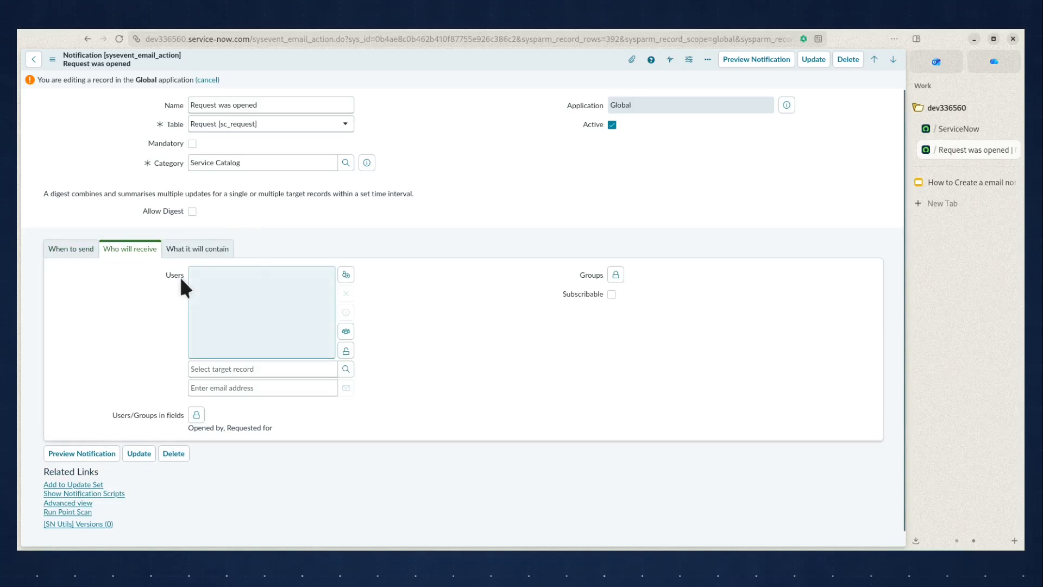
pyautogui.click(293, 369)
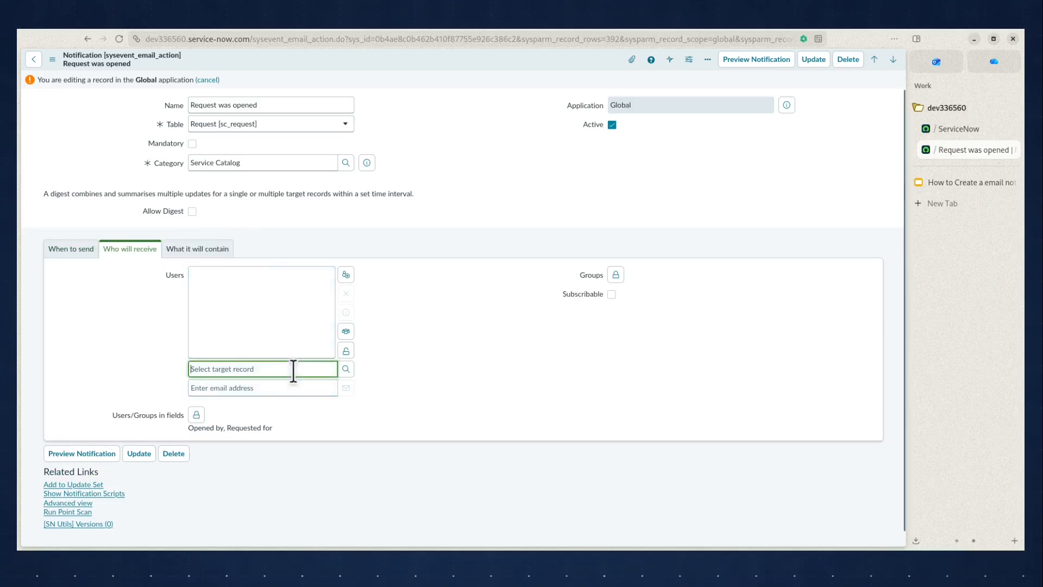
pyautogui.write('**')
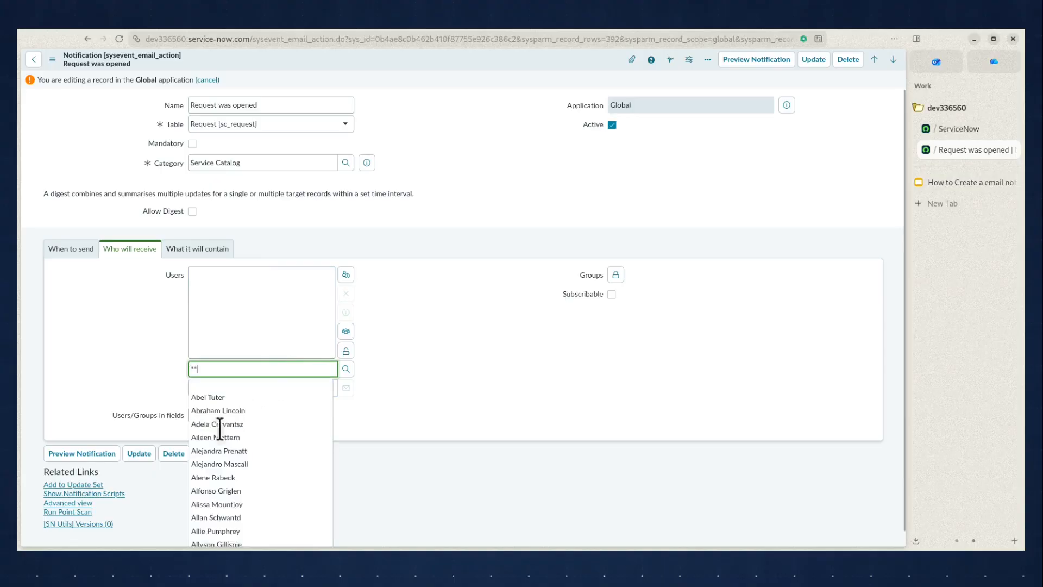
pyautogui.click(214, 478)
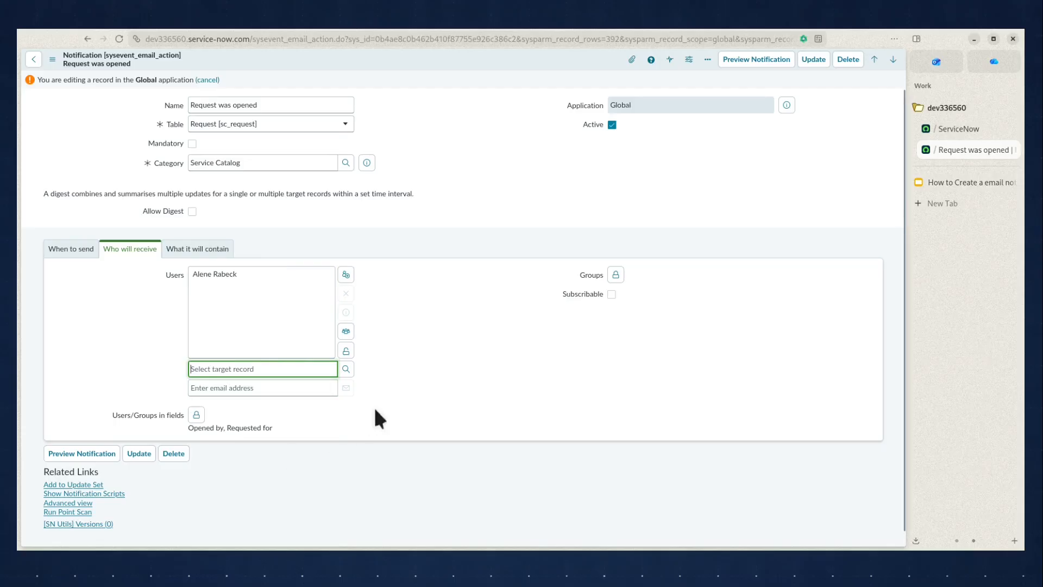
# Add an external e-mail address to the notification's Users recipients
pyautogui.click(409, 395)
pyautogui.click(310, 387)
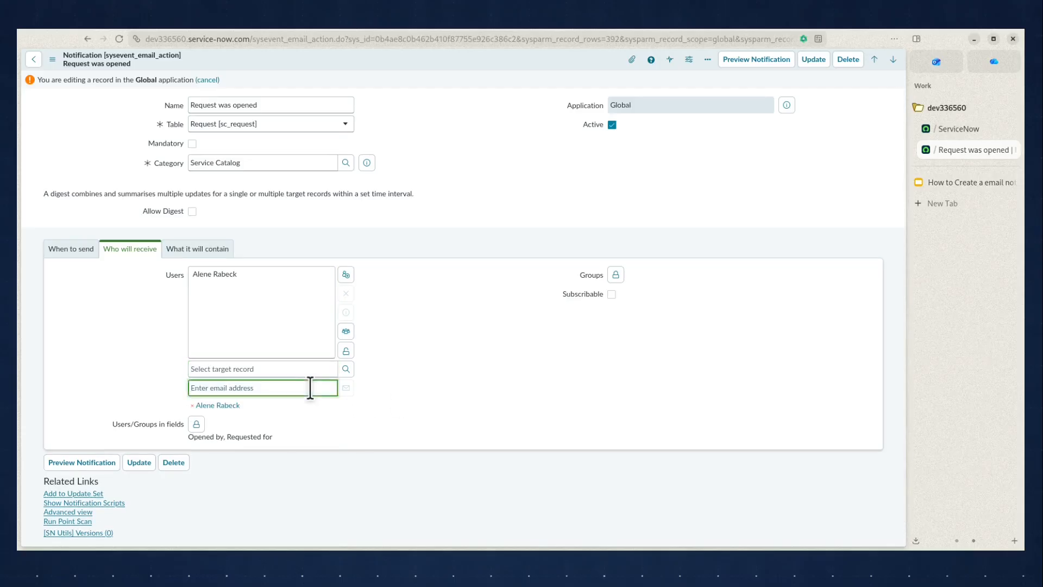
pyautogui.write('email@example.com')
pyautogui.click(346, 387)
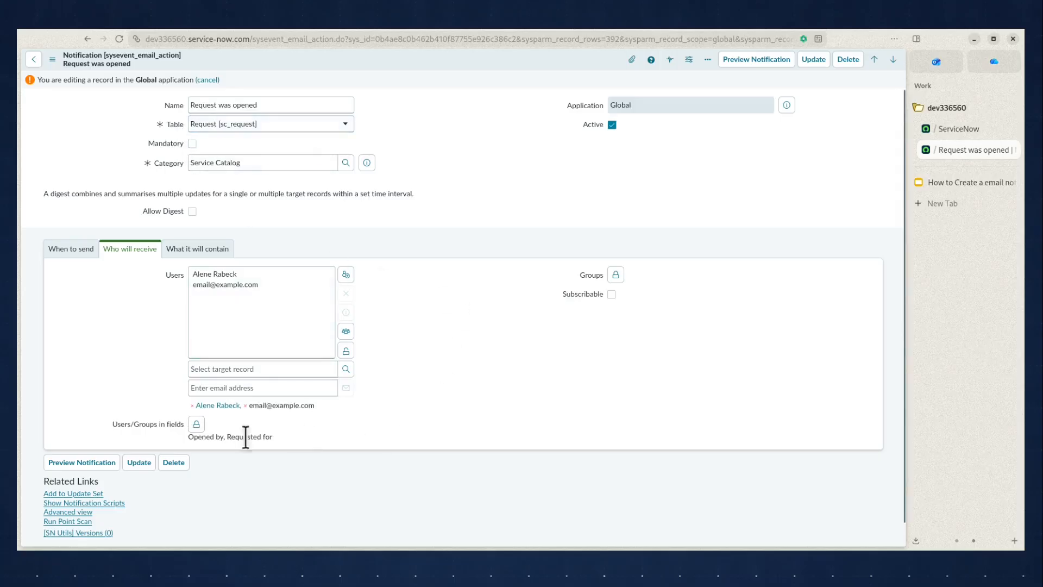
# Examine the available and selected recipient fields under Users/Groups in fields, then lock the selection again
pyautogui.click(196, 423)
pyautogui.scroll(-3, 552, 415)
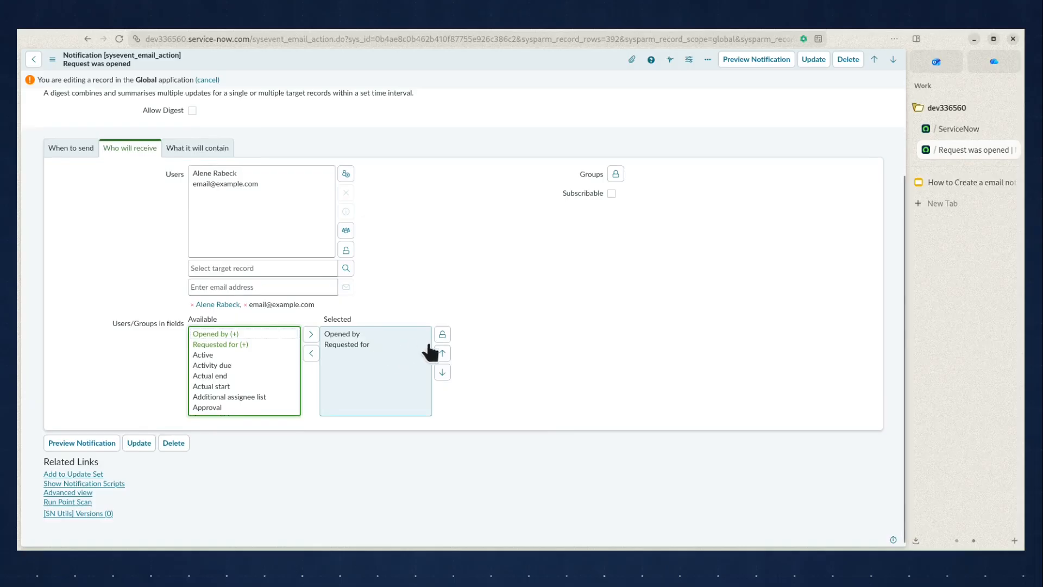
pyautogui.scroll(3, 530, 353)
pyautogui.click(442, 435)
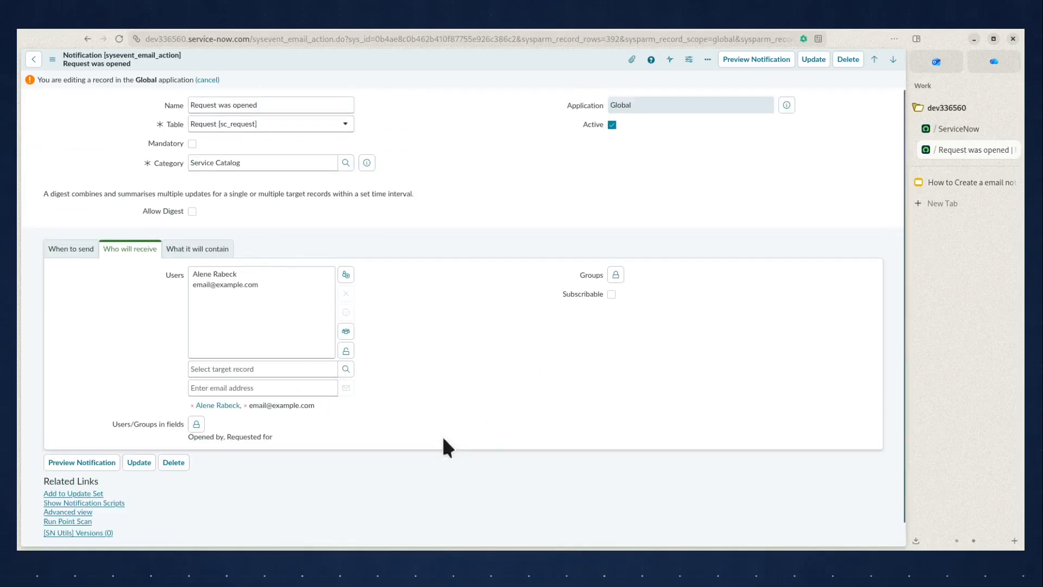
# Add the CAB Approval group to the notification's recipient groups
pyautogui.click(616, 275)
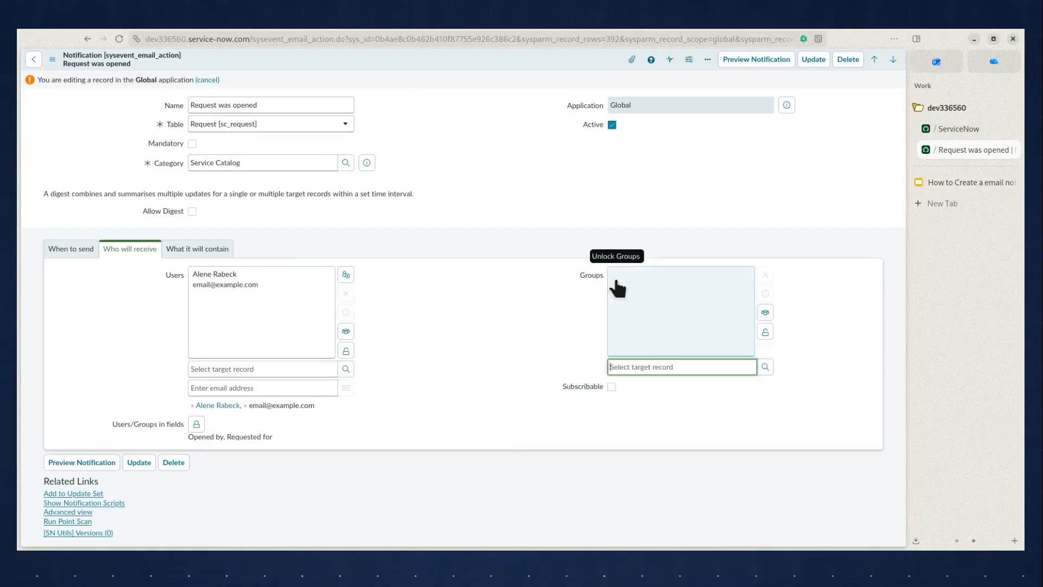
pyautogui.click(674, 366)
pyautogui.write('**')
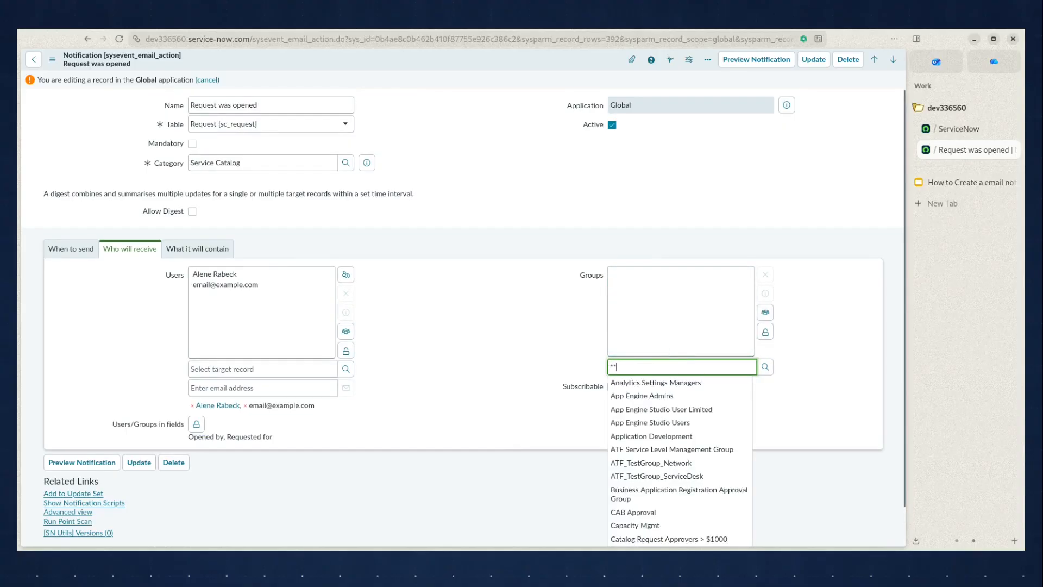
pyautogui.click(668, 514)
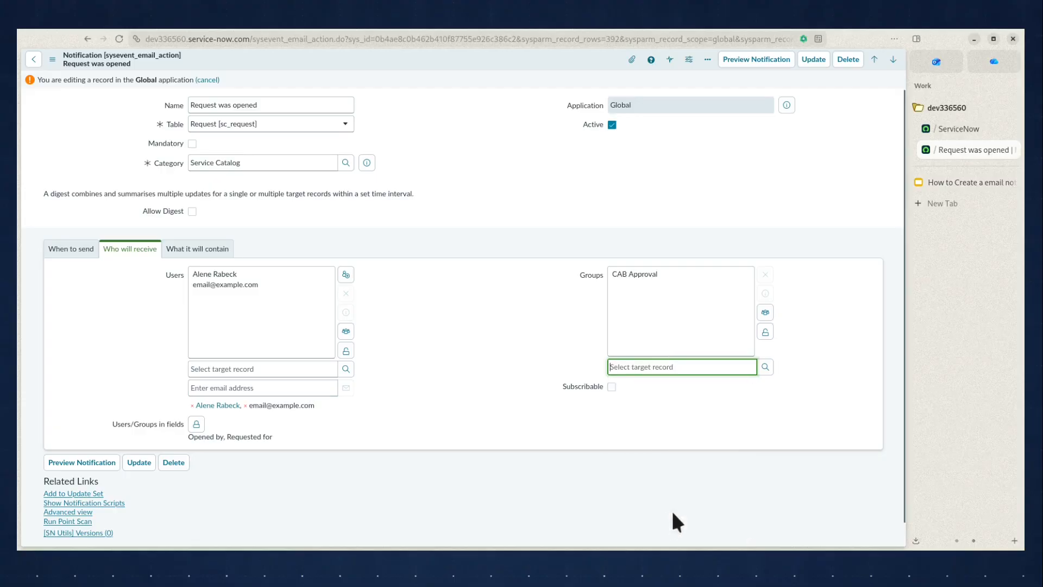
pyautogui.click(804, 403)
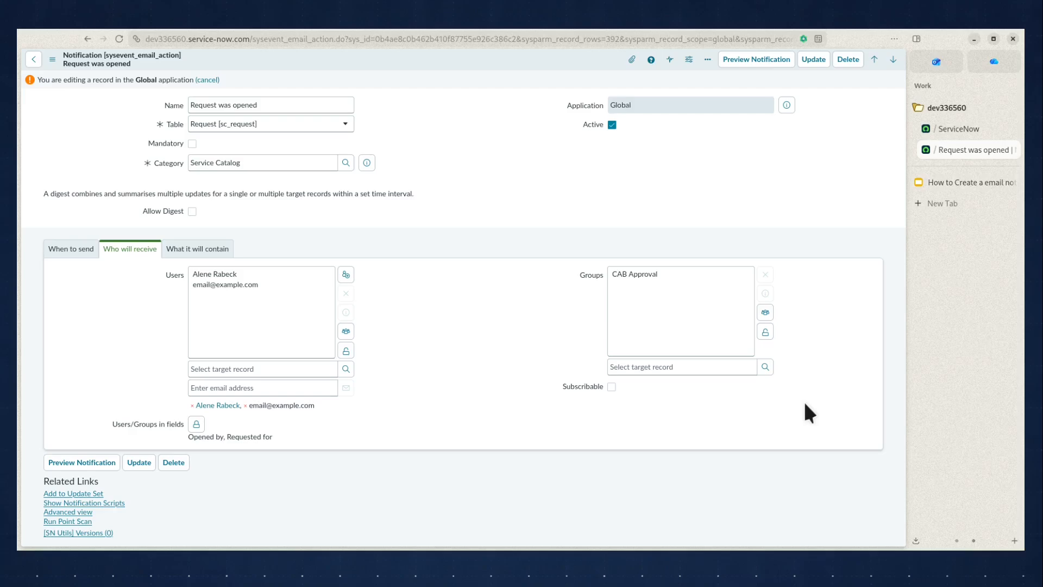
# Examine the content settings of the "Request was opened" notification: its subject, HTML message body and email template
pyautogui.hotkey('ctrl', 'Tab')
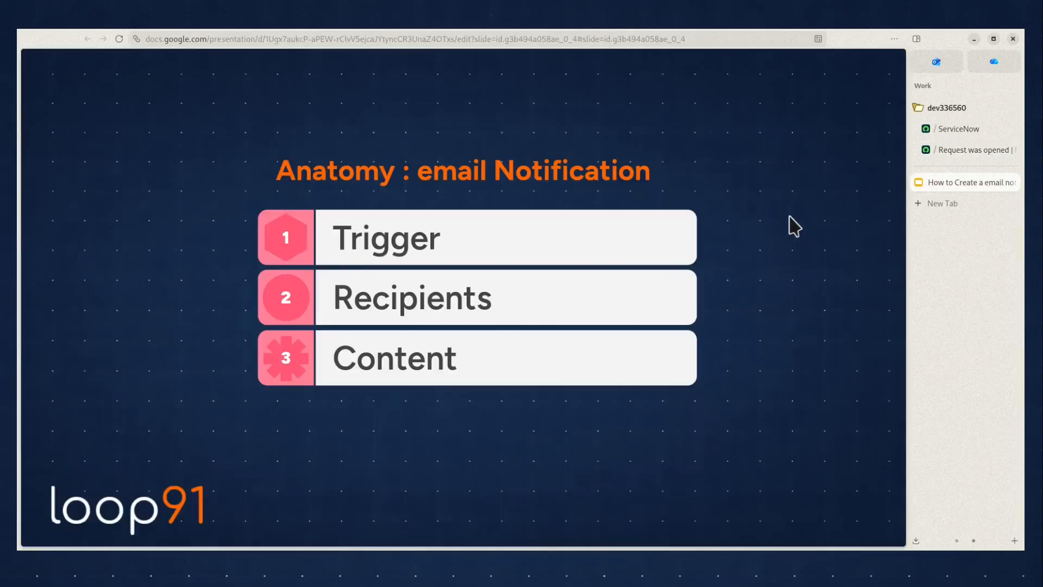
pyautogui.click(961, 149)
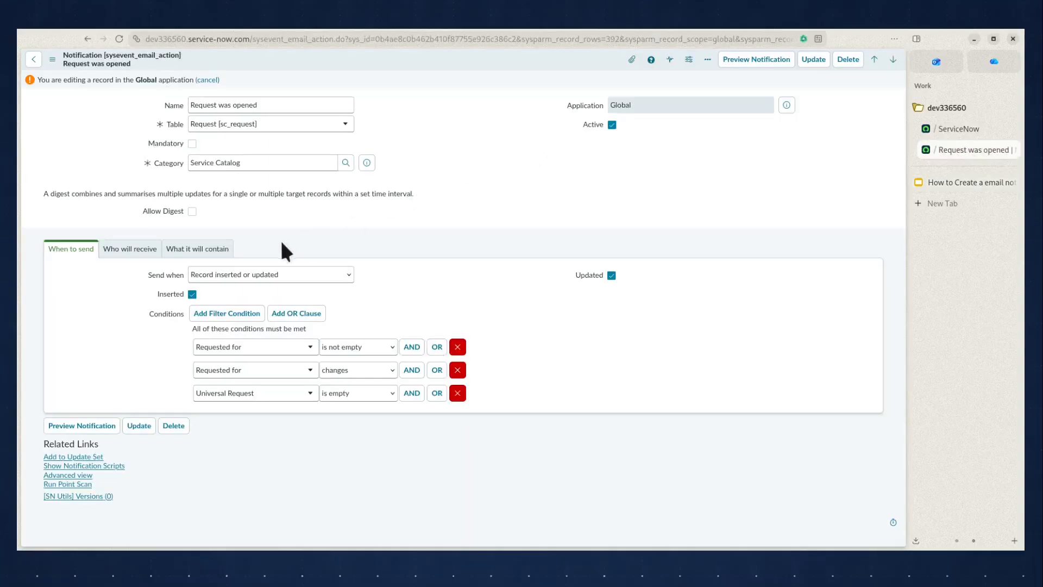
pyautogui.click(200, 251)
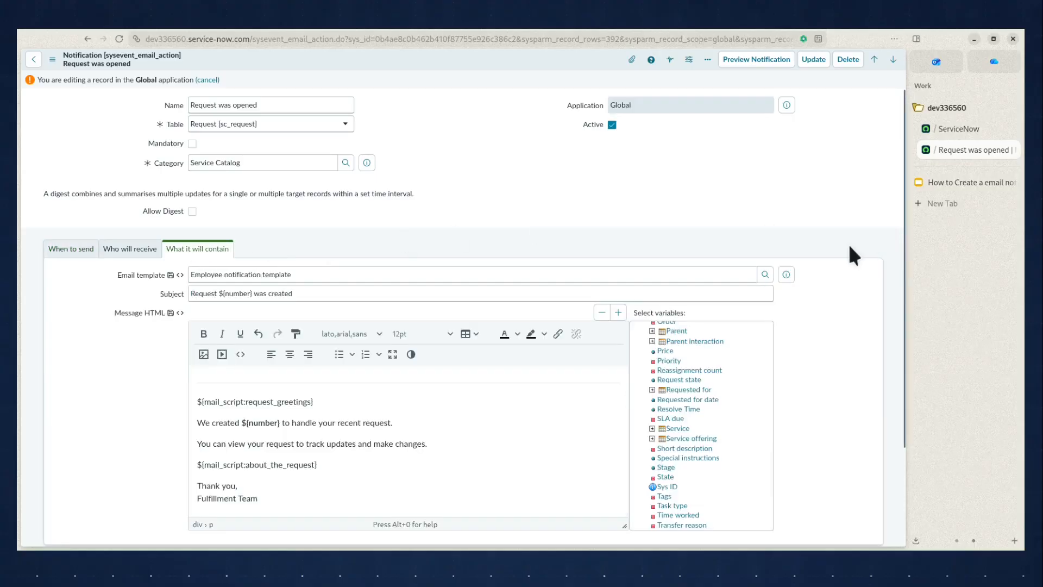
pyautogui.scroll(-1, 850, 247)
pyautogui.scroll(-1, 847, 243)
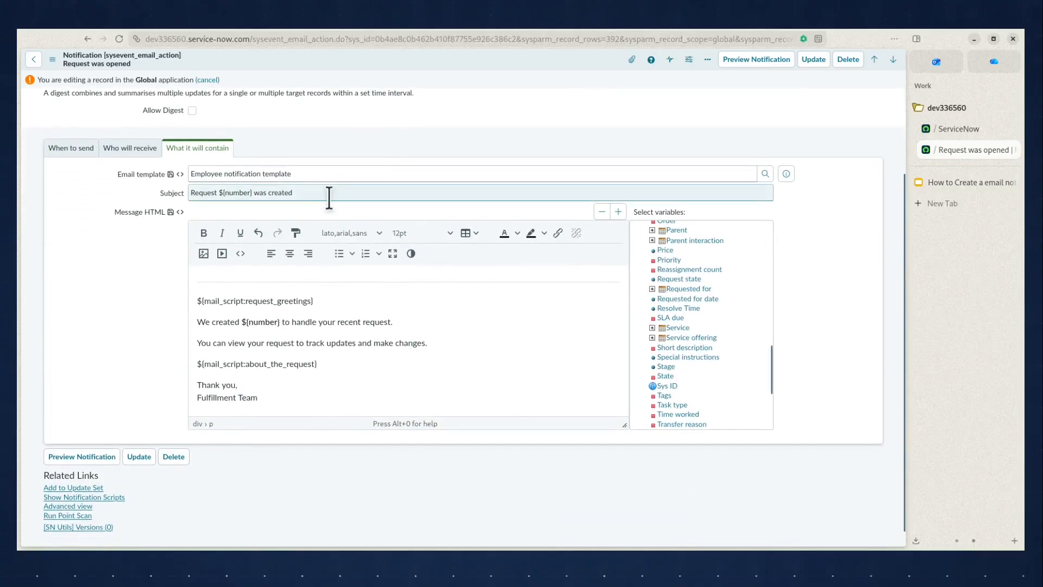
pyautogui.moveTo(329, 196); pyautogui.dragTo(132, 191)
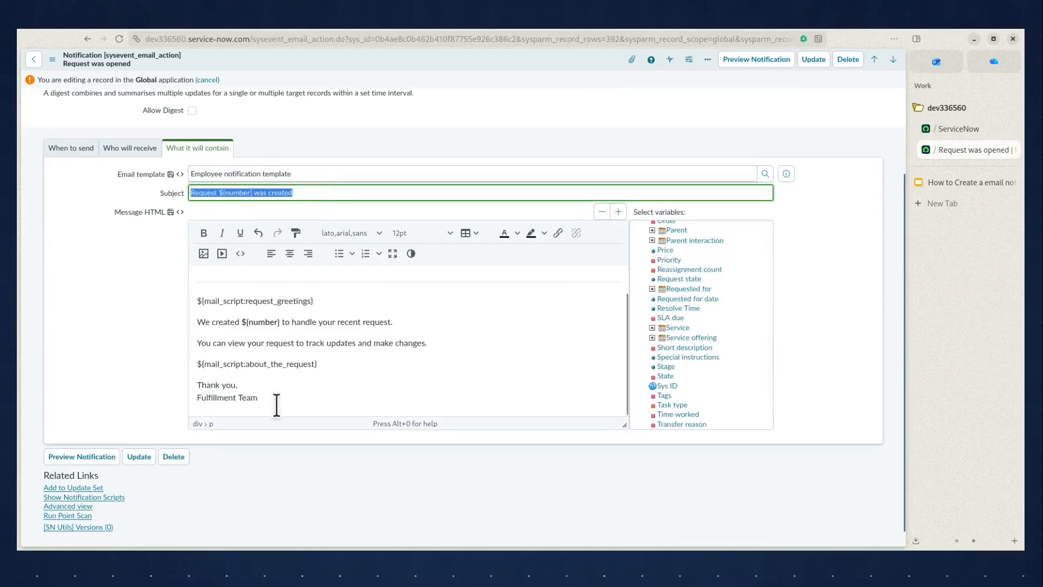
pyautogui.moveTo(283, 400); pyautogui.dragTo(172, 253)
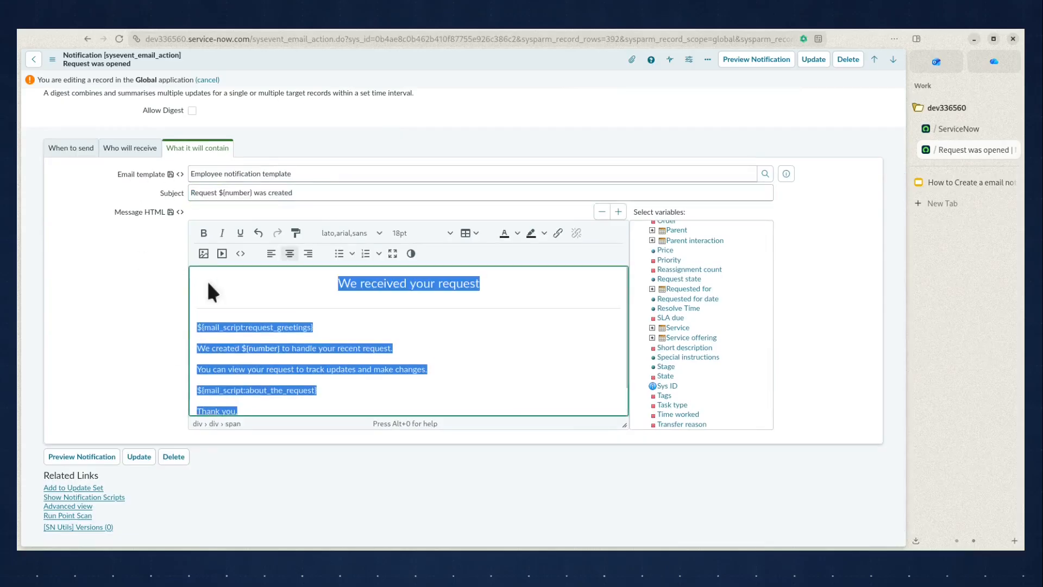
pyautogui.click(286, 292)
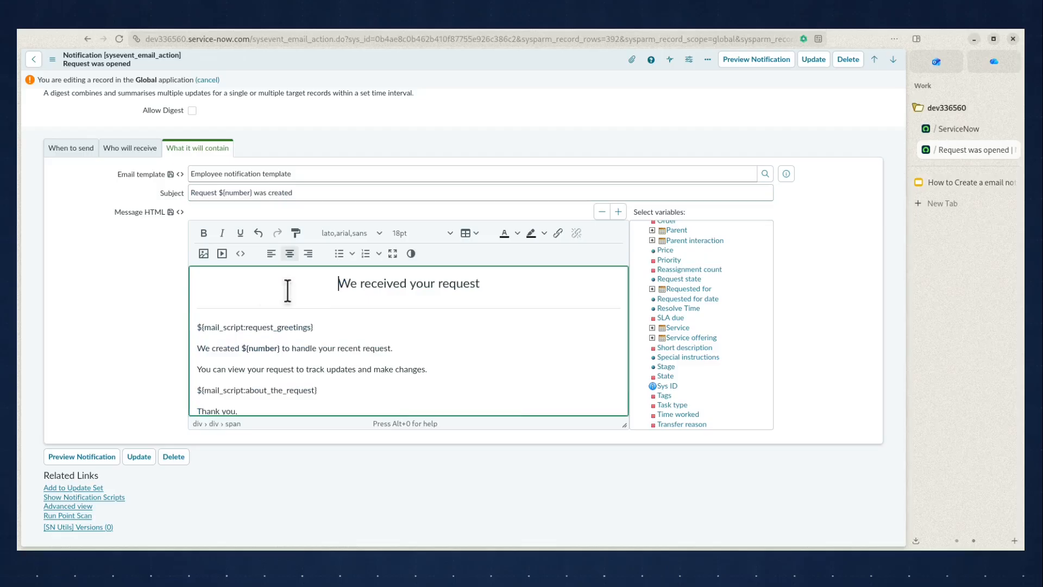
pyautogui.click(302, 173)
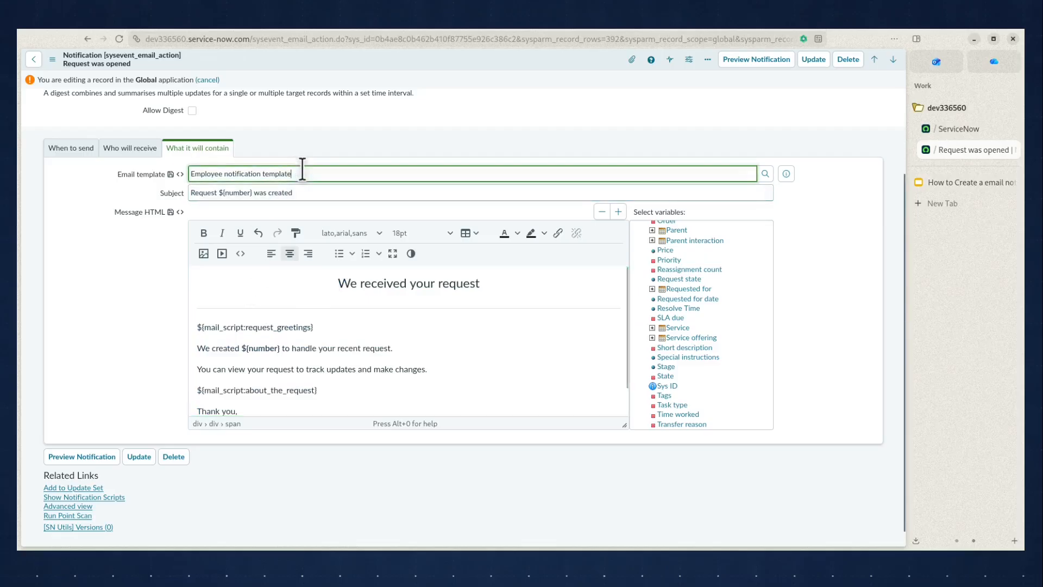
pyautogui.moveTo(302, 173); pyautogui.dragTo(171, 158)
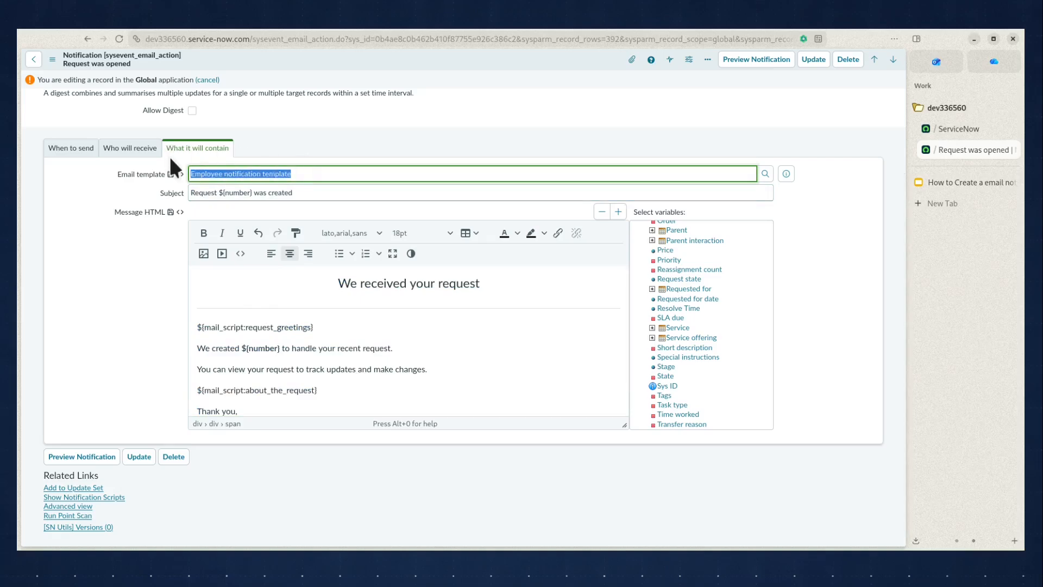
pyautogui.click(144, 304)
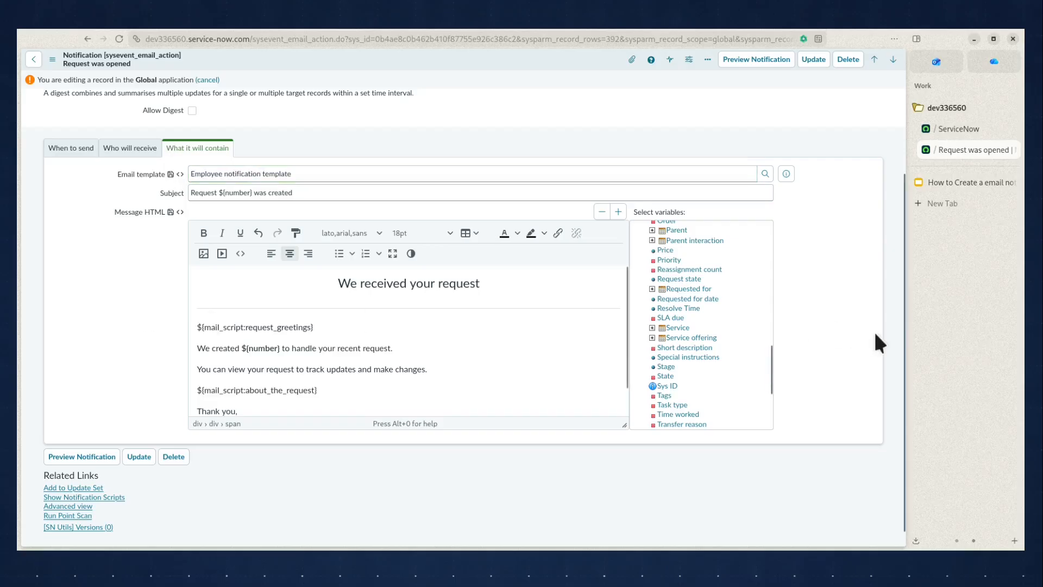
pyautogui.scroll(2, 875, 335)
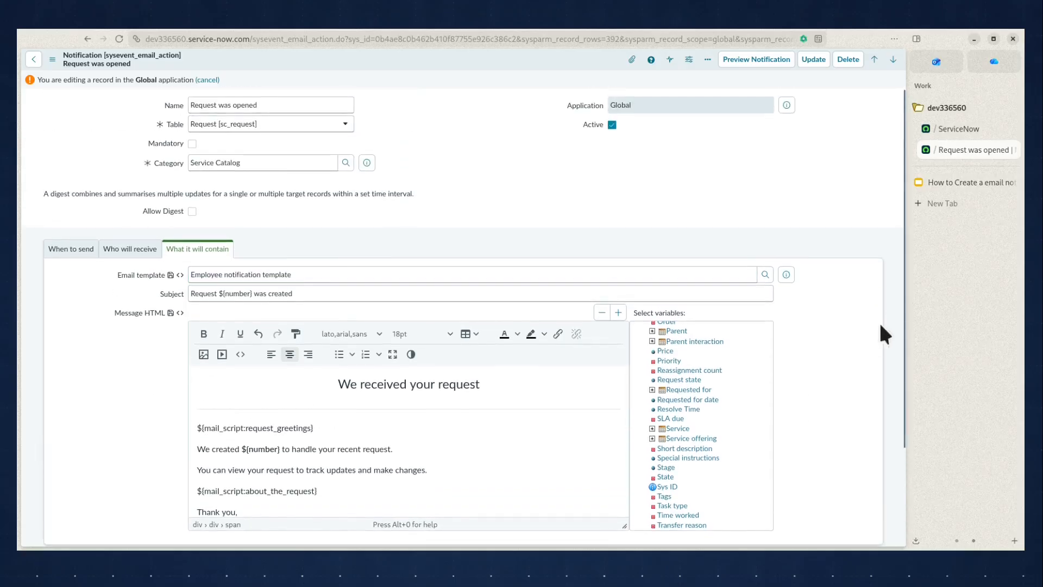
# Examine the Project Proposal record, including its record type, number and project type
pyautogui.click(980, 182)
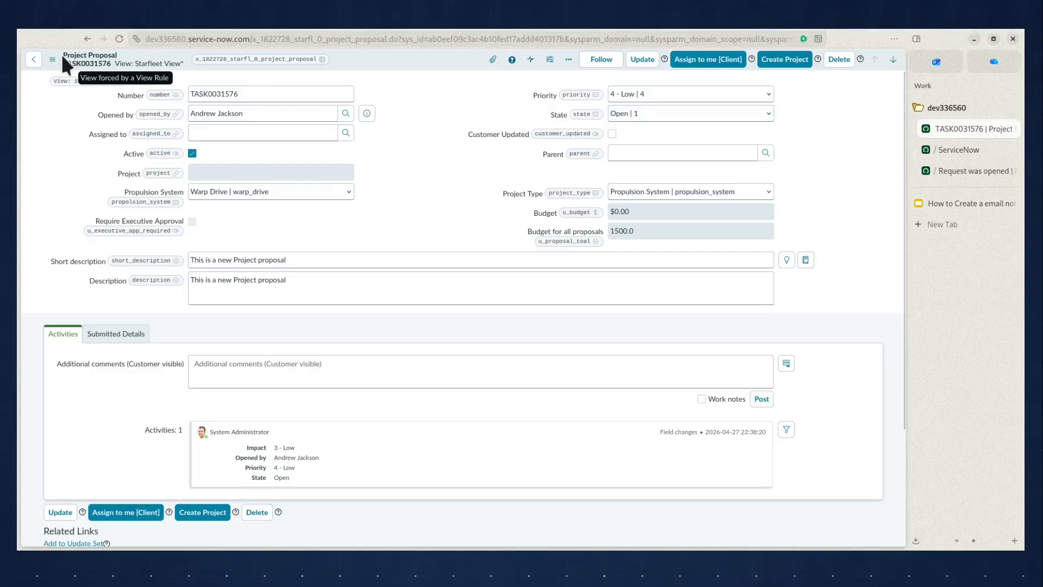
pyautogui.moveTo(62, 54); pyautogui.dragTo(116, 55)
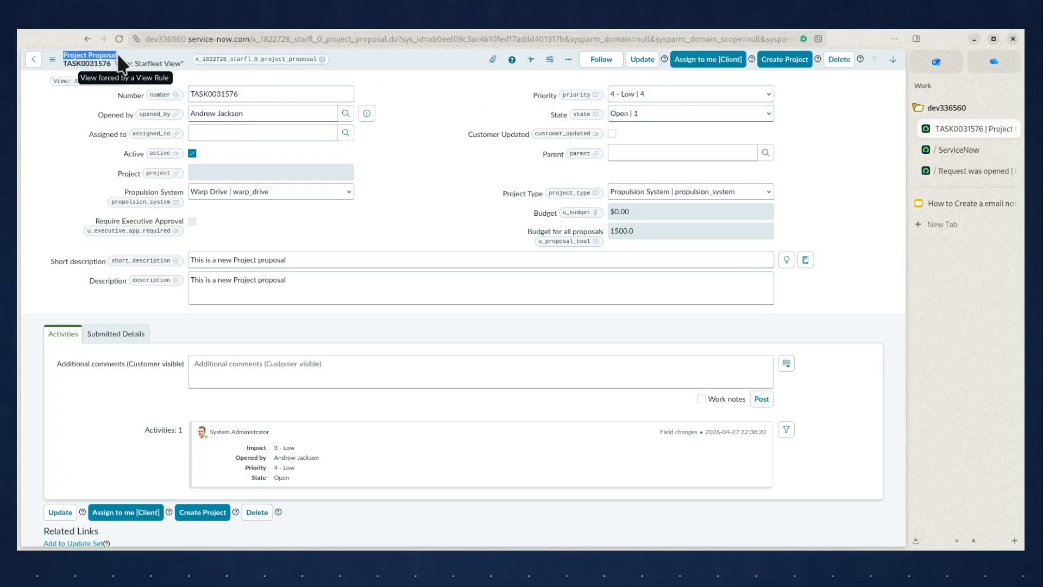
pyautogui.click(417, 171)
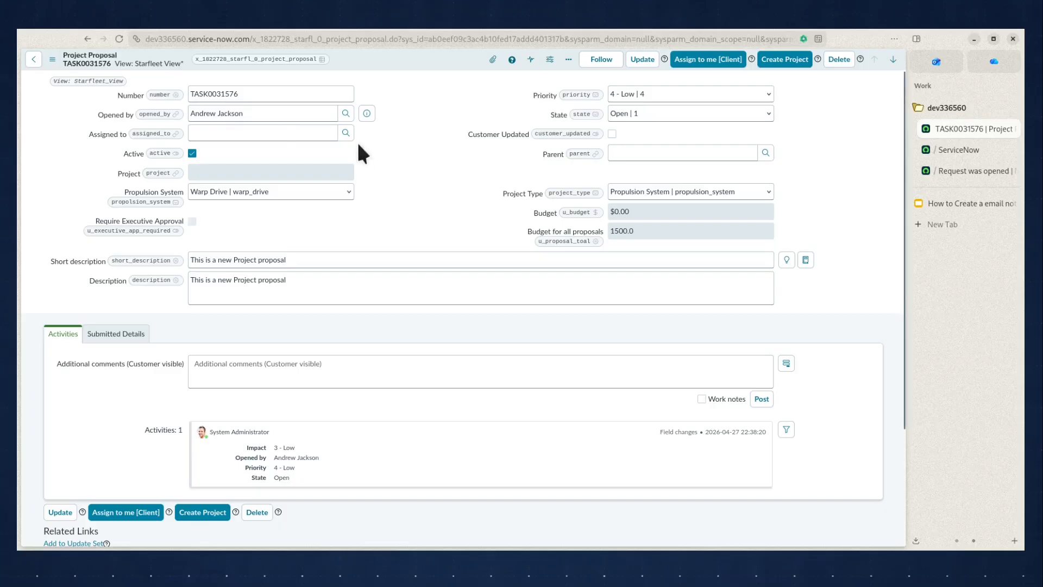
pyautogui.click(260, 92)
pyautogui.moveTo(260, 92); pyautogui.dragTo(174, 96)
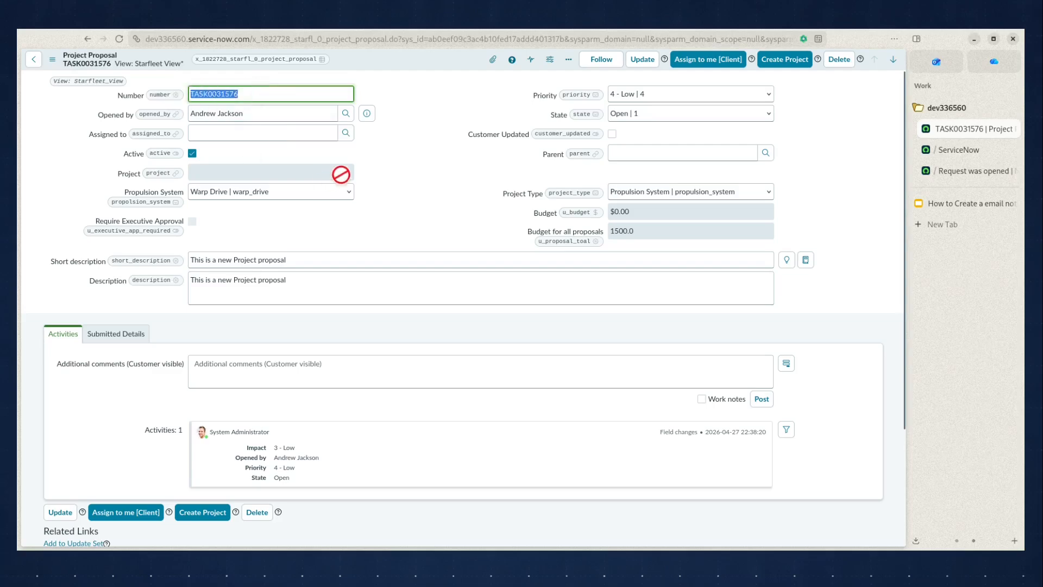
pyautogui.click(407, 193)
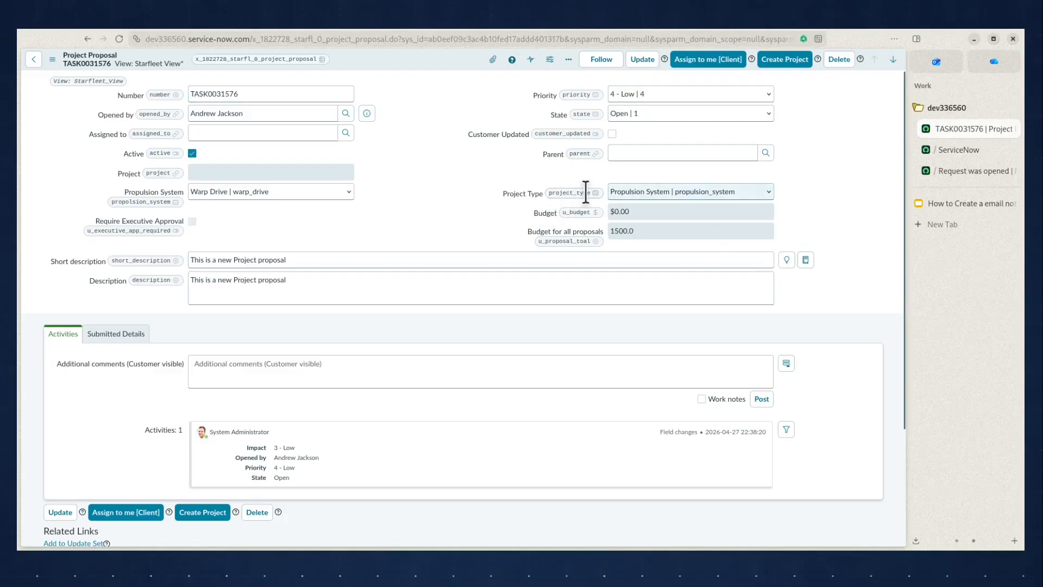
# Find "notifications" in the ServiceNow navigator and open the Notifications list under System Notification > Email
pyautogui.click(951, 154)
pyautogui.click(108, 63)
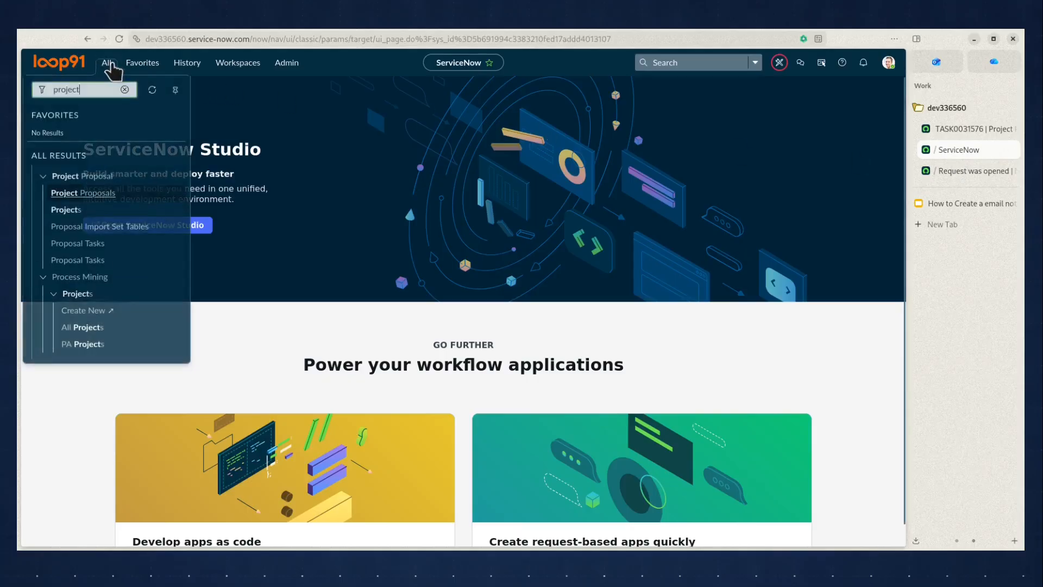
pyautogui.hotkey('ctrl', 'a')
pyautogui.write('notifications')
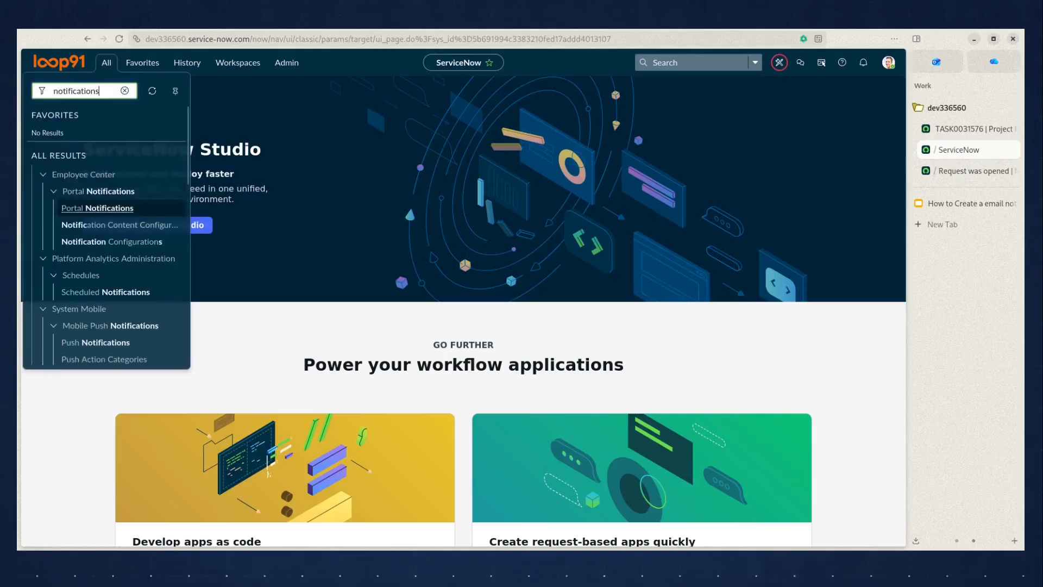
pyautogui.scroll(-3, 116, 256)
pyautogui.scroll(-1, 116, 256)
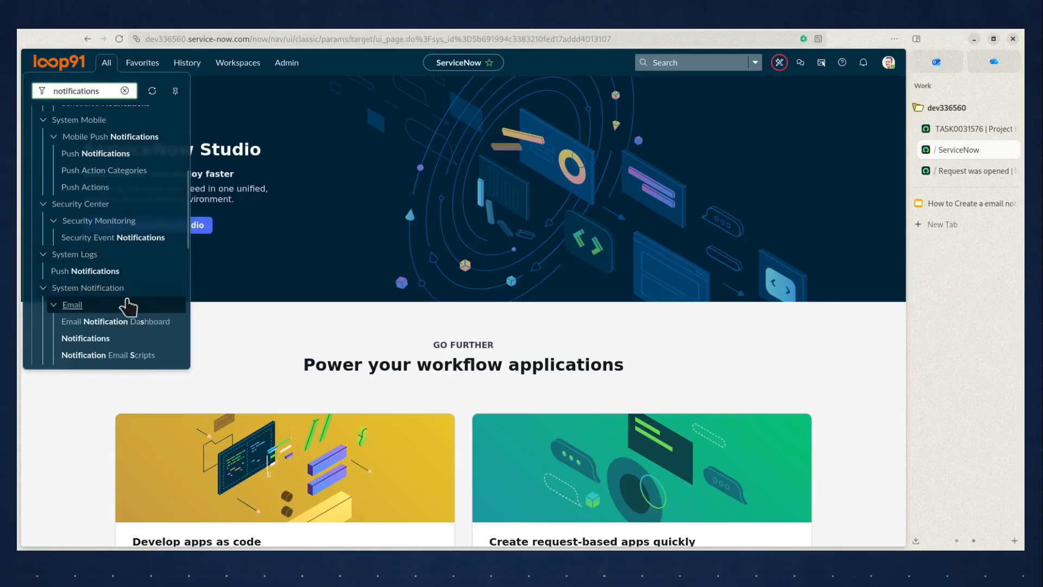
pyautogui.scroll(-1, 135, 298)
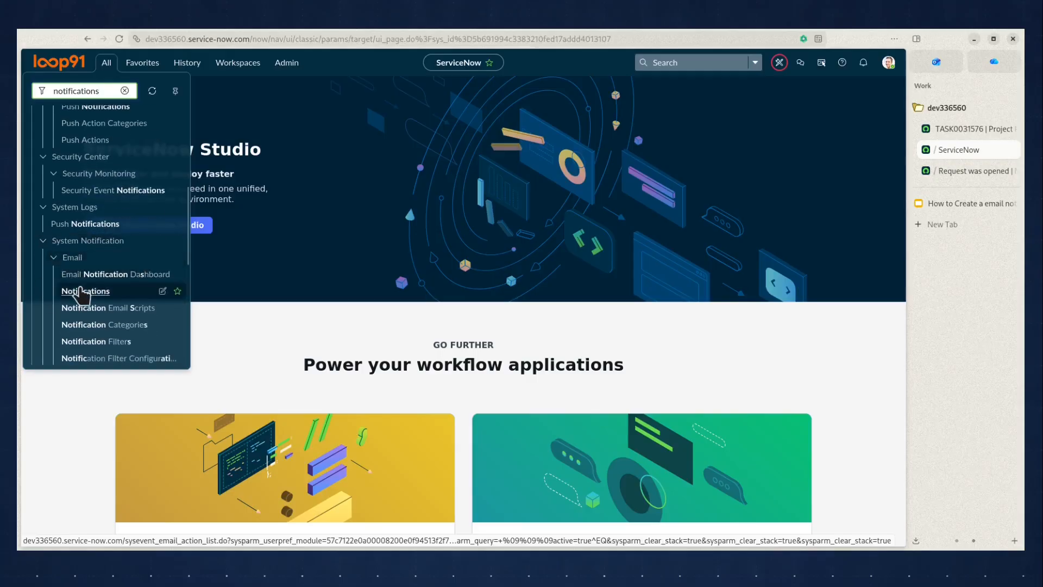
pyautogui.click(81, 291)
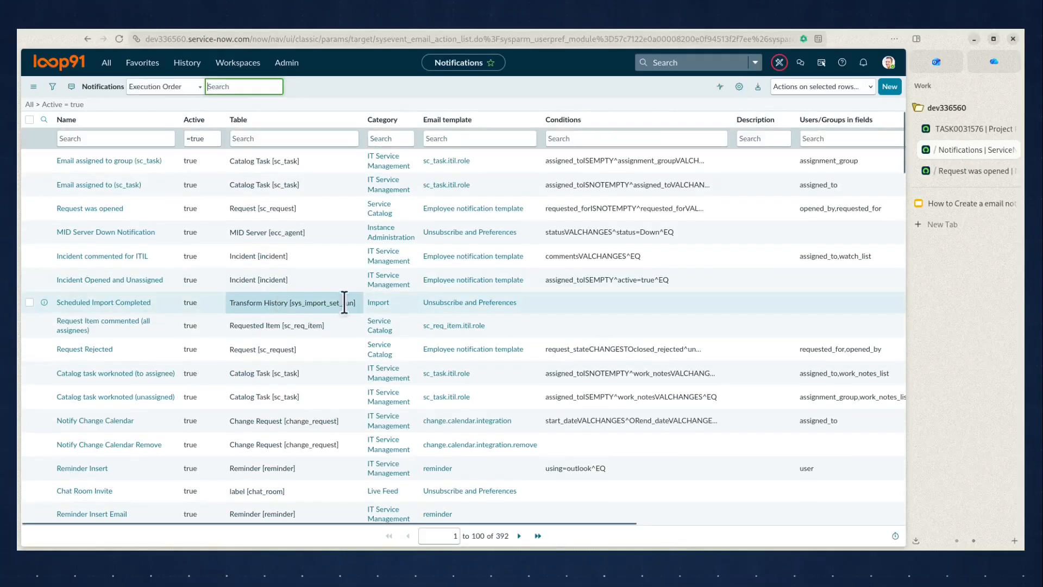
# Create a new notification named "New Proposal" for the Project Proposal table
pyautogui.click(889, 86)
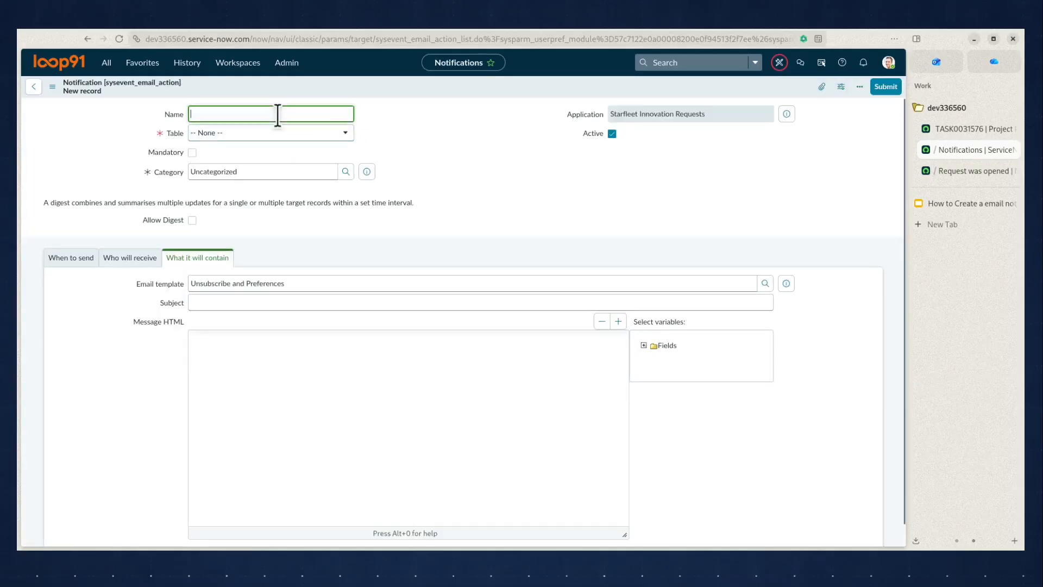
pyautogui.write('N')
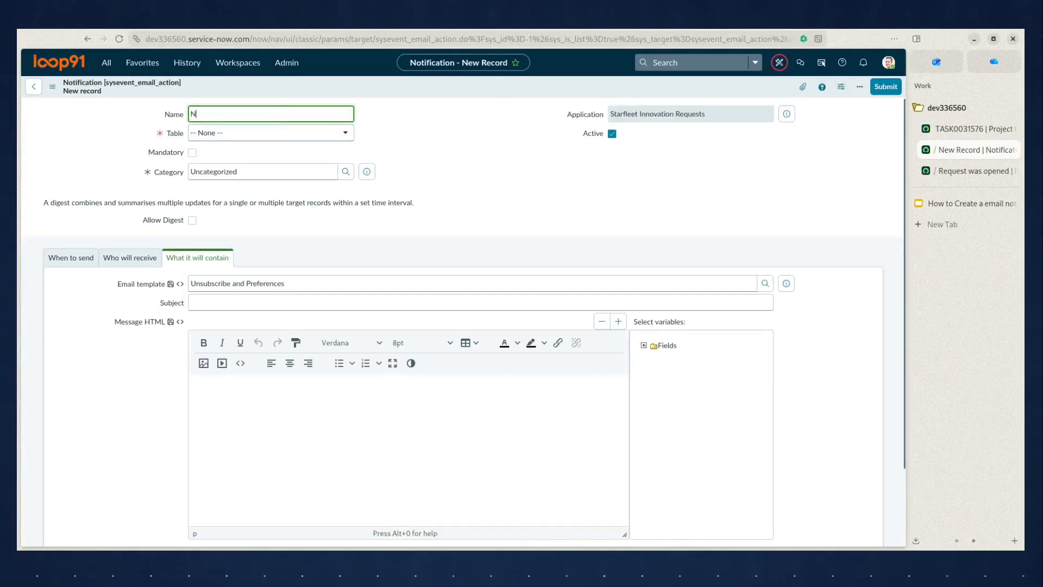
pyautogui.write('ew Proposal')
pyautogui.press('Tab')
pyautogui.press('Down')
pyautogui.write('project pr')
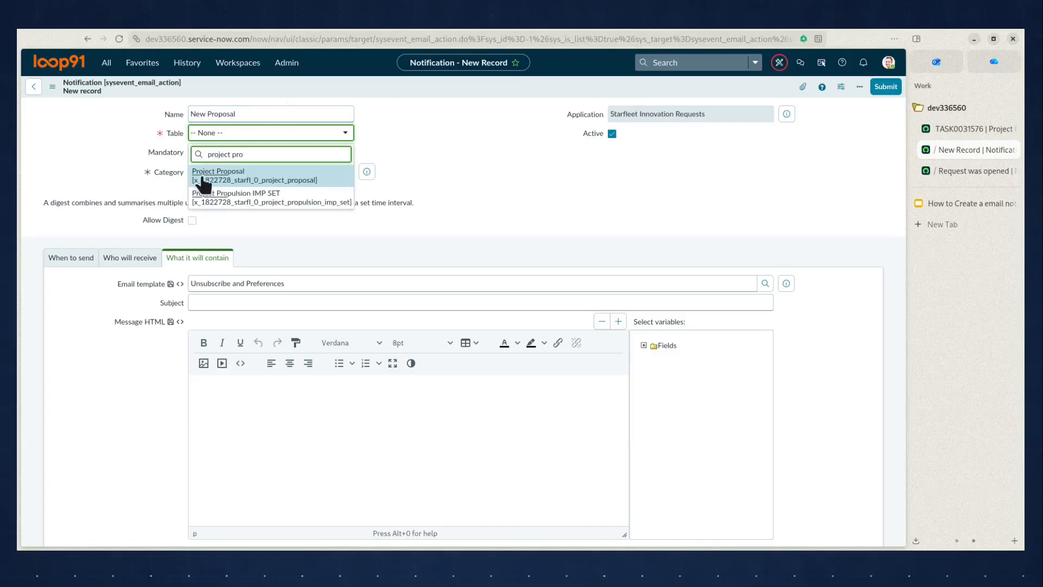
pyautogui.click(202, 178)
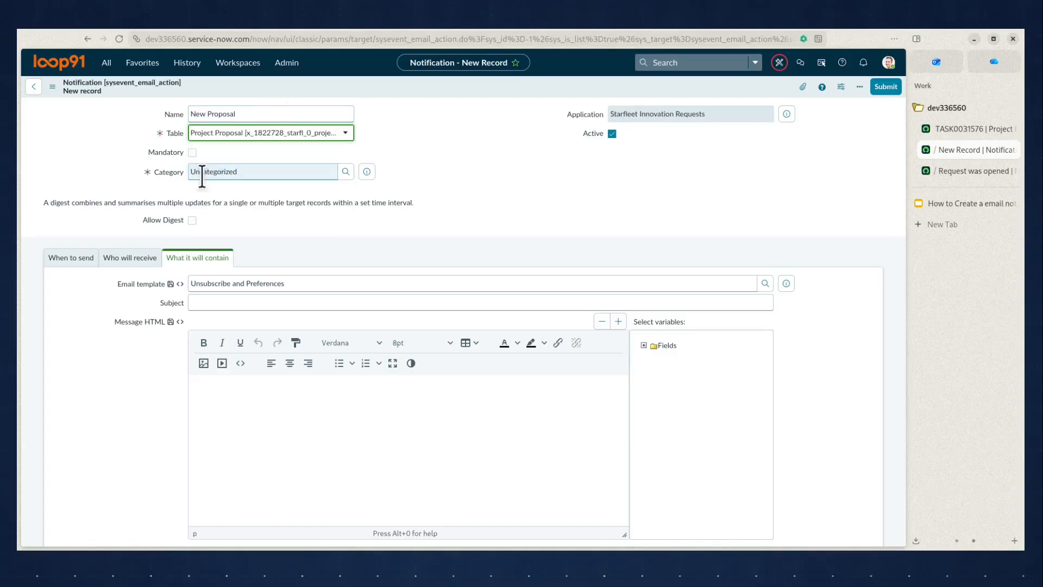
# Set the notification to send when a record is inserted, with the condition that Opened by is not empty
pyautogui.click(58, 261)
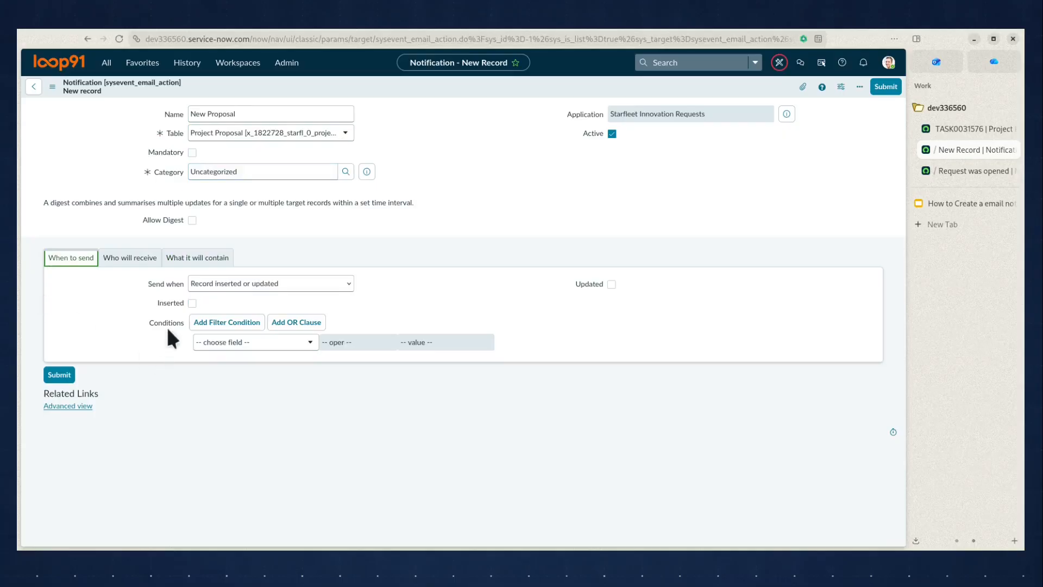
pyautogui.click(191, 303)
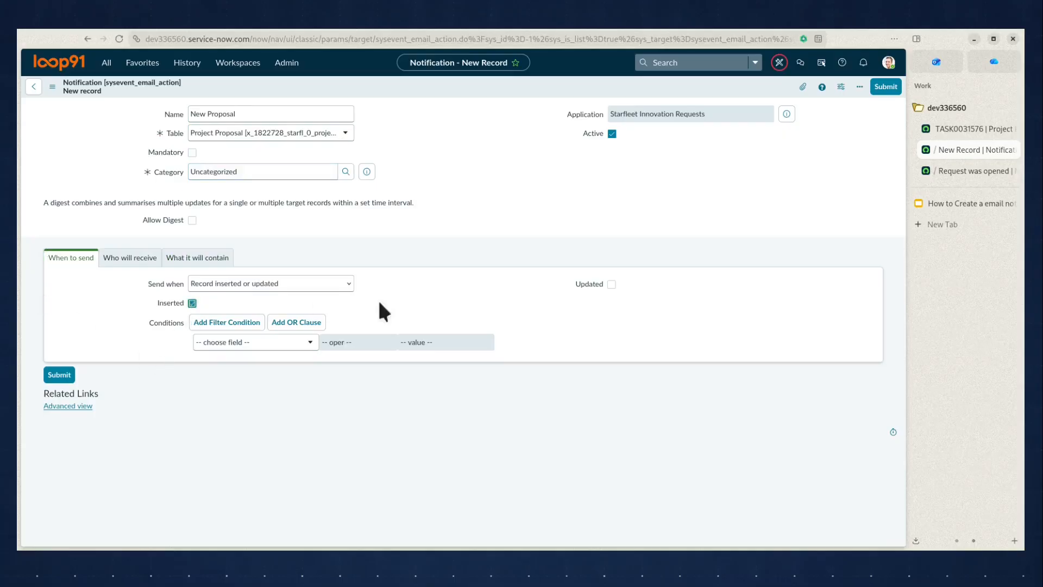
pyautogui.click(283, 342)
pyautogui.write('opened')
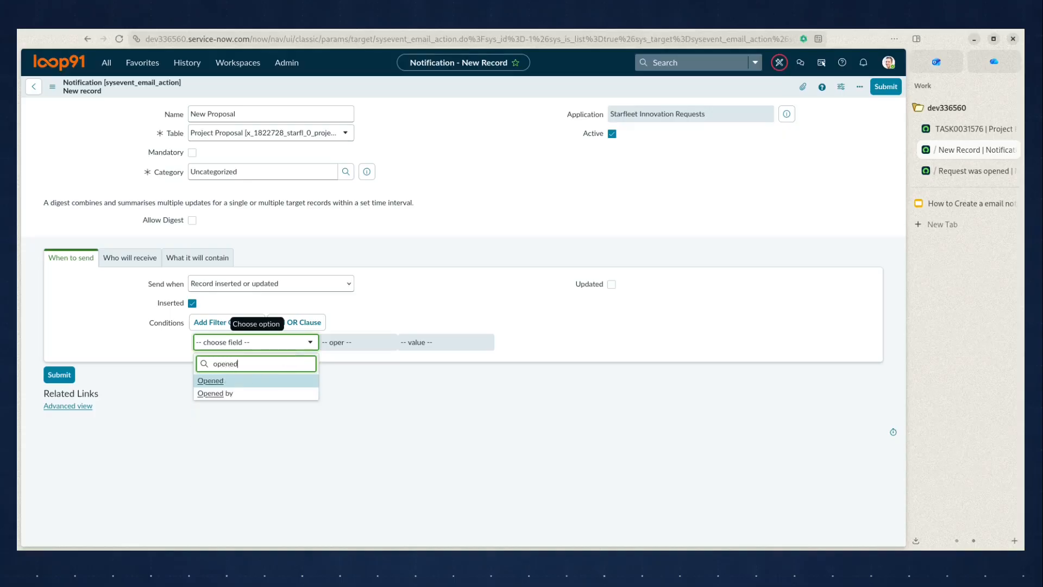
pyautogui.click(272, 395)
pyautogui.click(363, 343)
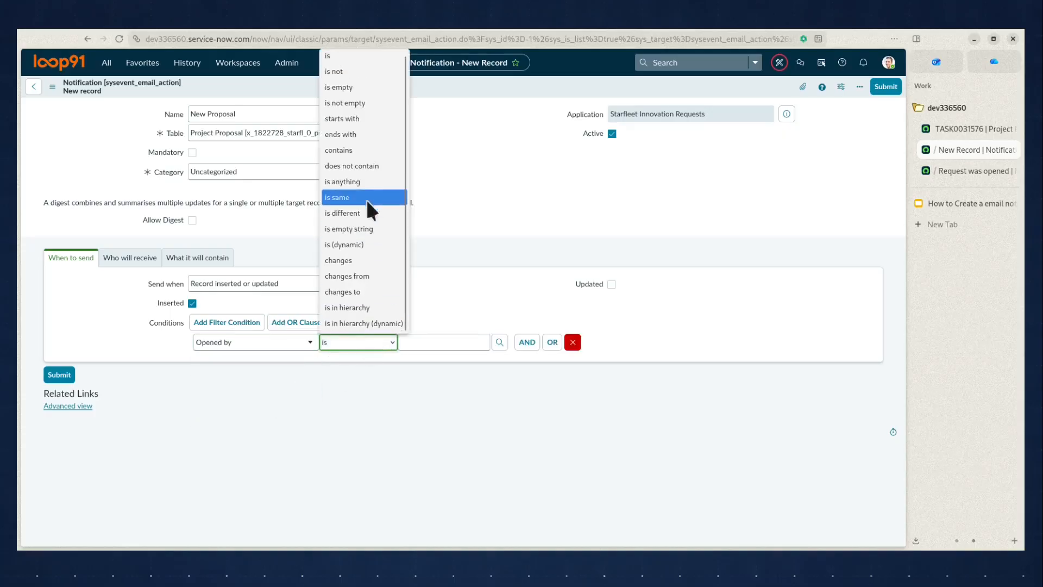
pyautogui.click(374, 103)
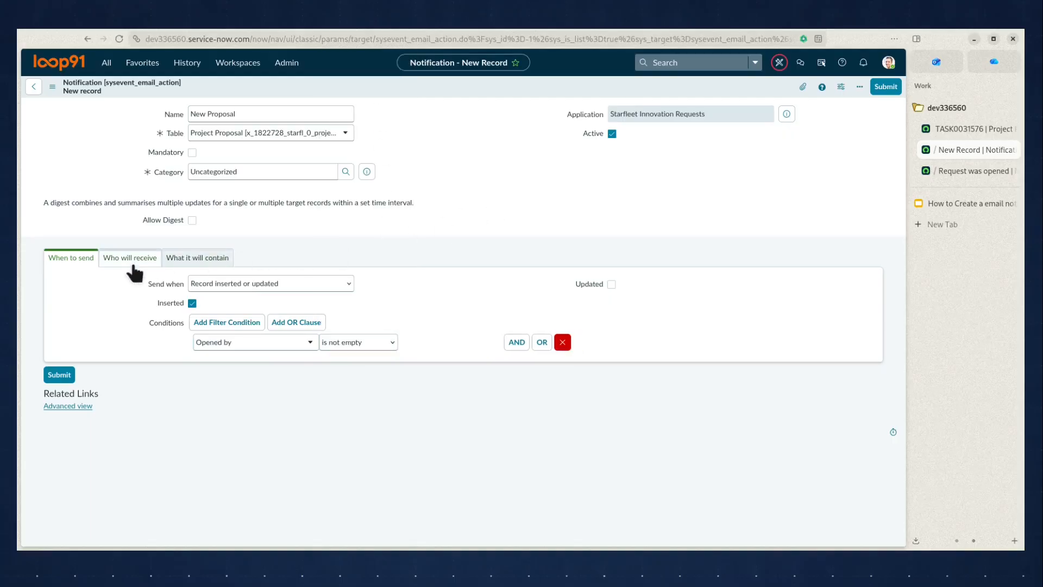
# Add the Opened by field to the notification's Users/Groups in fields recipients
pyautogui.click(134, 274)
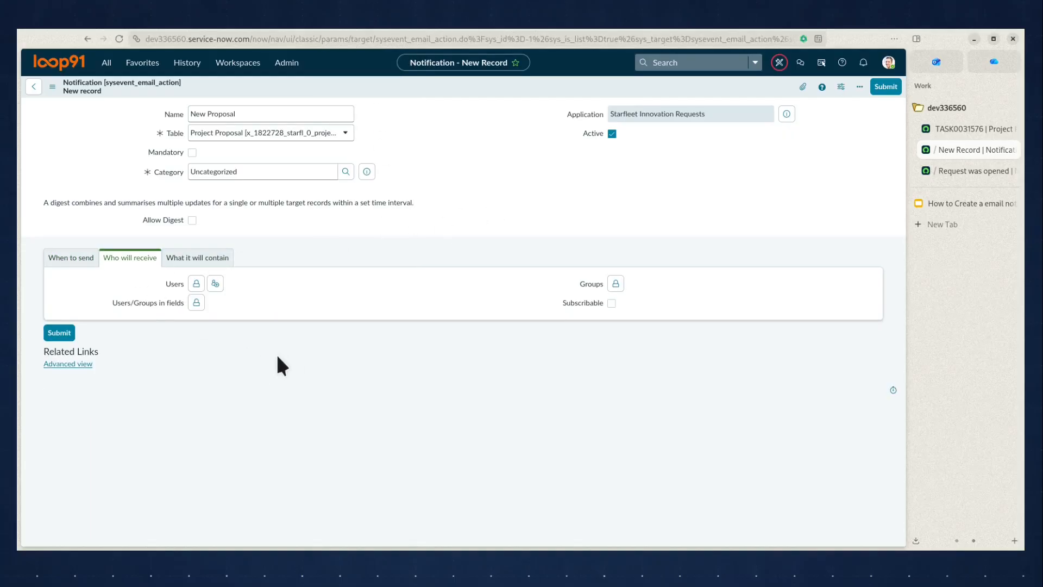
pyautogui.click(196, 302)
pyautogui.click(217, 315)
pyautogui.press('o')
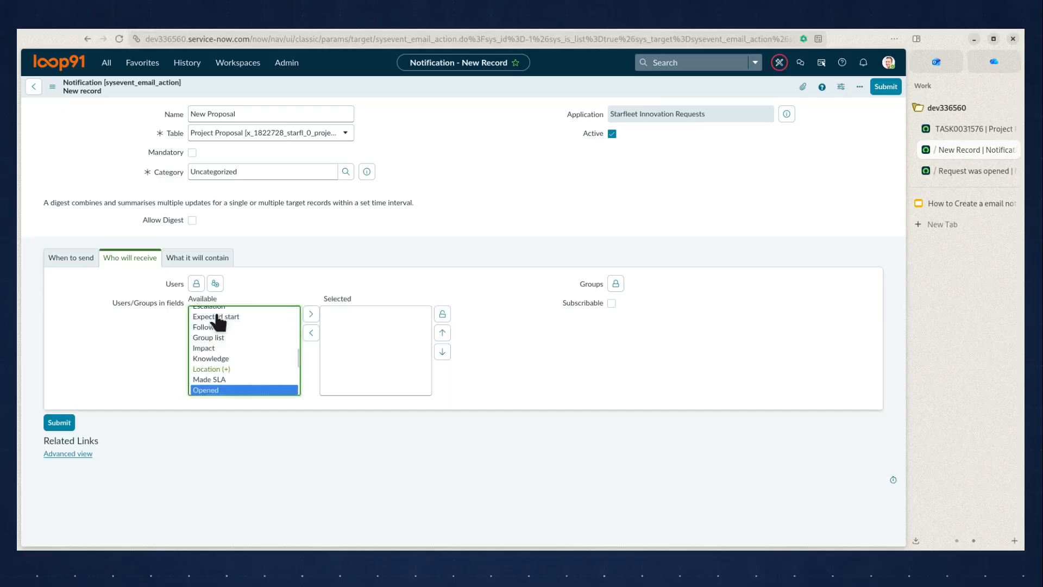
pyautogui.scroll(-2, 220, 331)
pyautogui.click(265, 352)
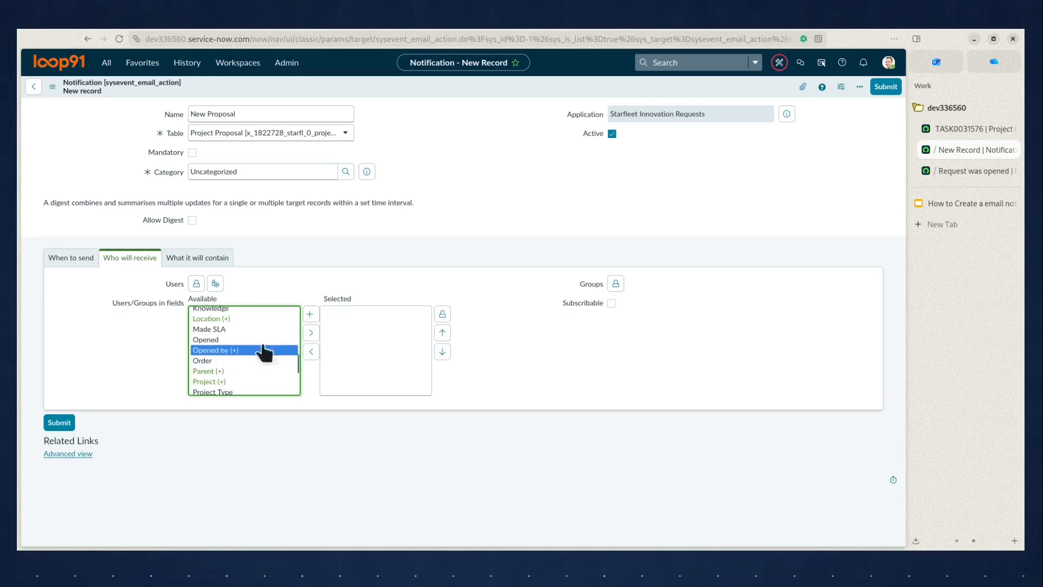
pyautogui.click(311, 333)
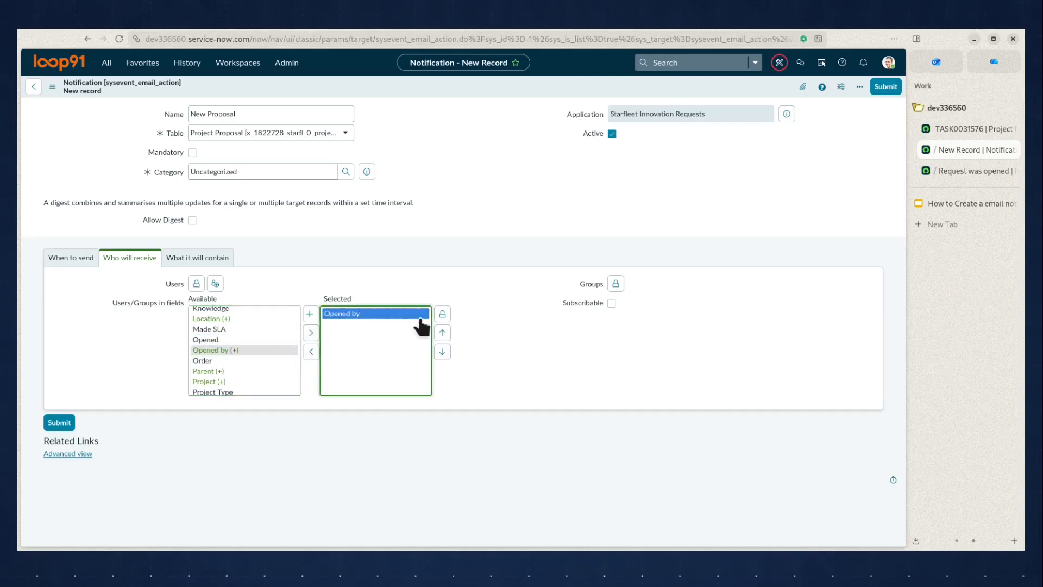
pyautogui.click(441, 314)
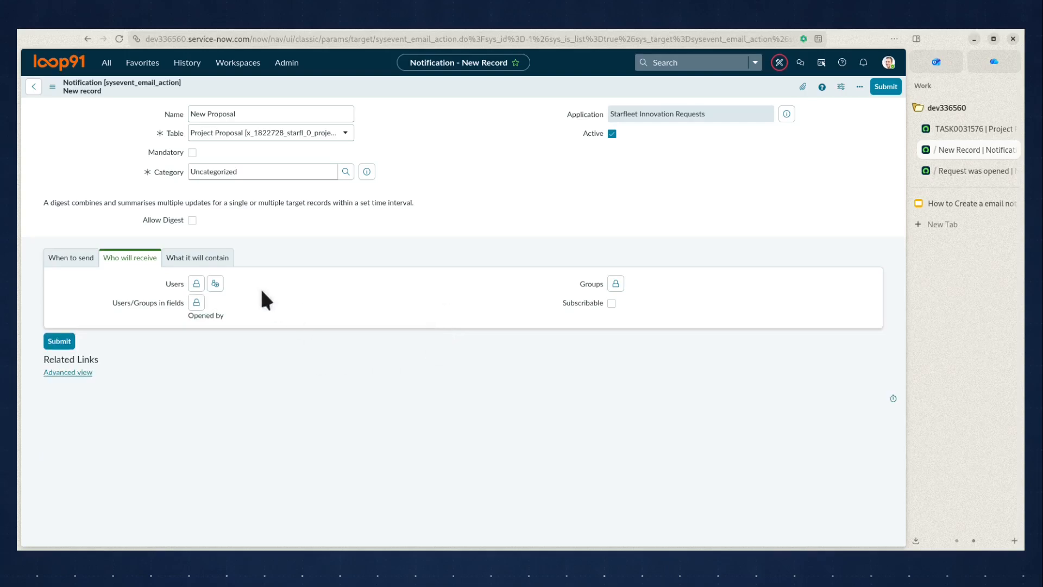
# Enter "Your proposal has been accpted." as the subject in the notification's content settings
pyautogui.click(214, 261)
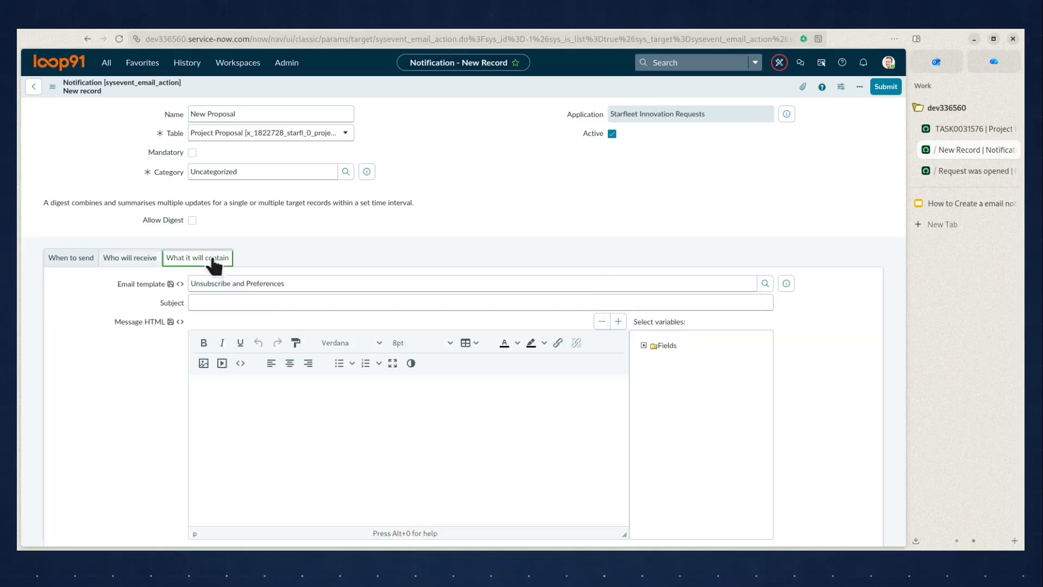
pyautogui.click(345, 296)
pyautogui.write('Your proposal has')
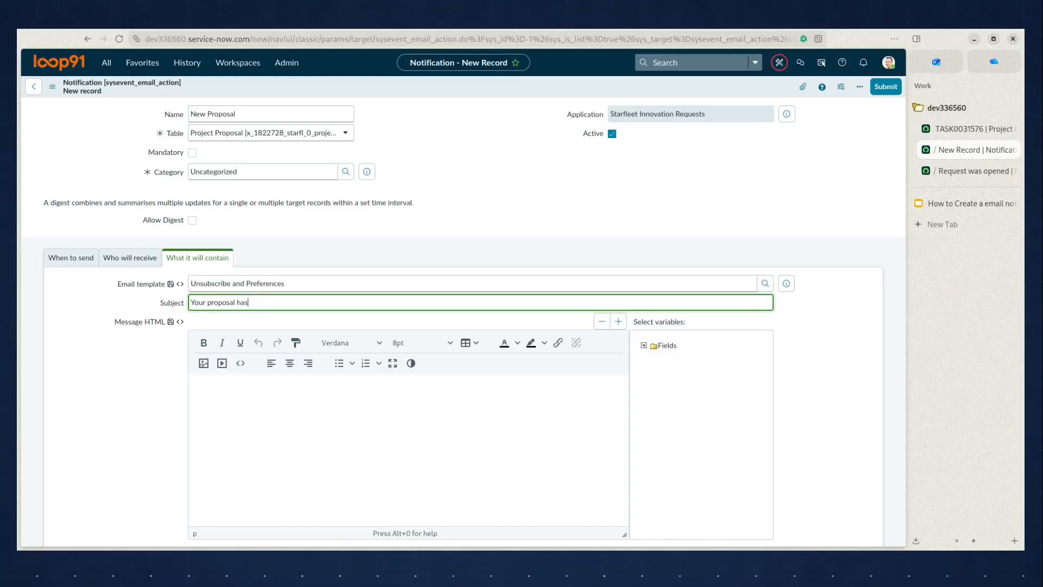
pyautogui.write('beeeen accpted.')
# Write the message body with separate lines "Hi", "Your proposal has been accepted." and "Details are as below:"
pyautogui.press('Tab')
pyautogui.write('Hi')
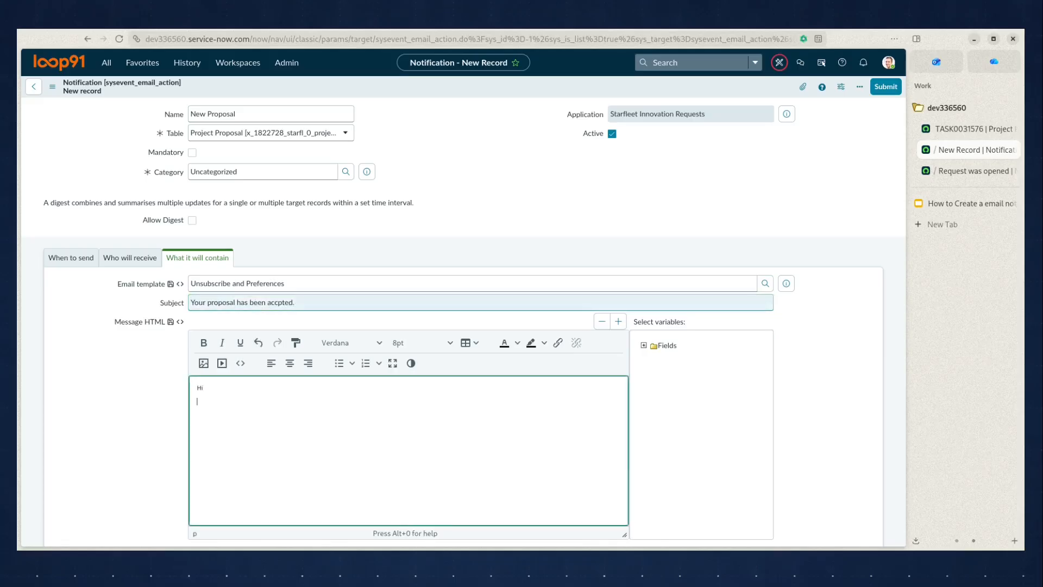
pyautogui.write('Your por')
pyautogui.write('posal has been accepted.')
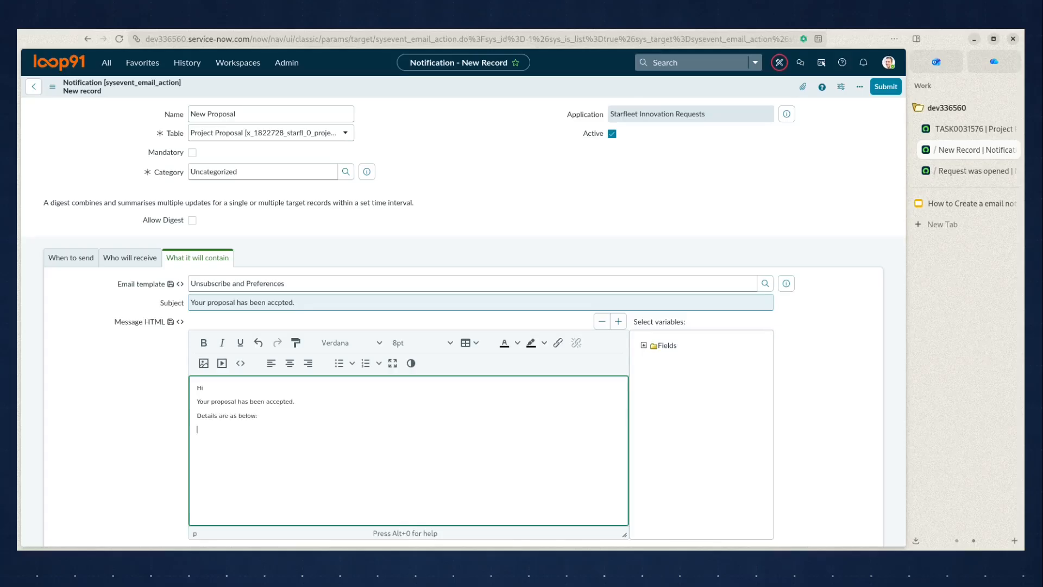
# Insert the Number and Project Type field variables on separate lines below the message's details line
pyautogui.click(643, 345)
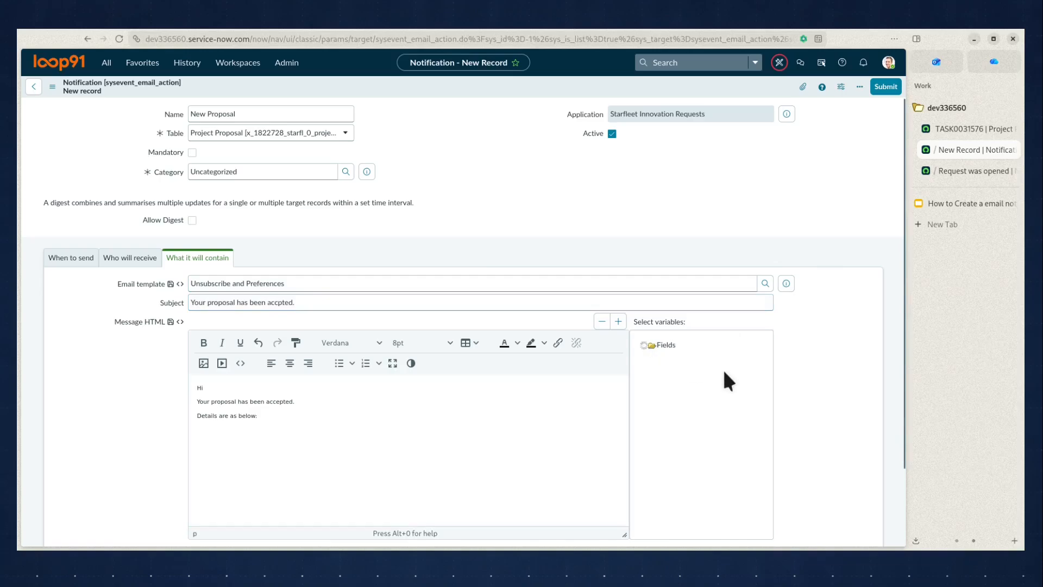
pyautogui.scroll(-10, 724, 373)
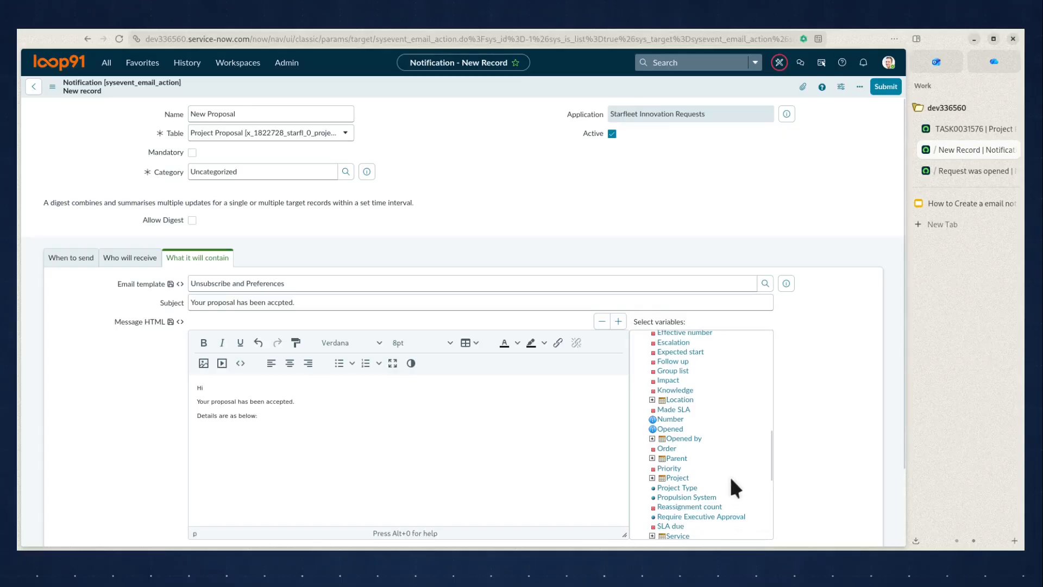
pyautogui.click(668, 420)
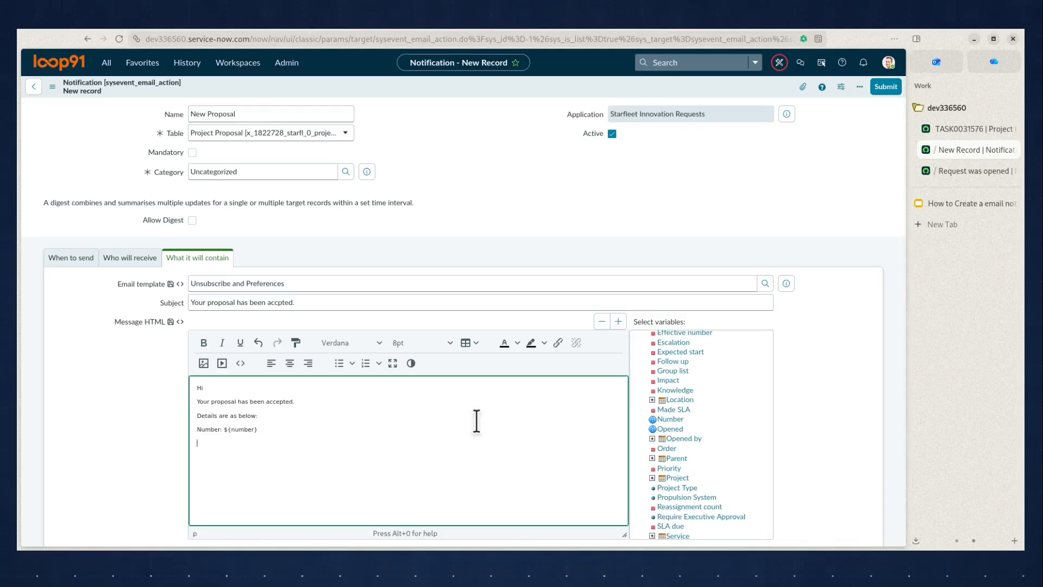
pyautogui.click(681, 487)
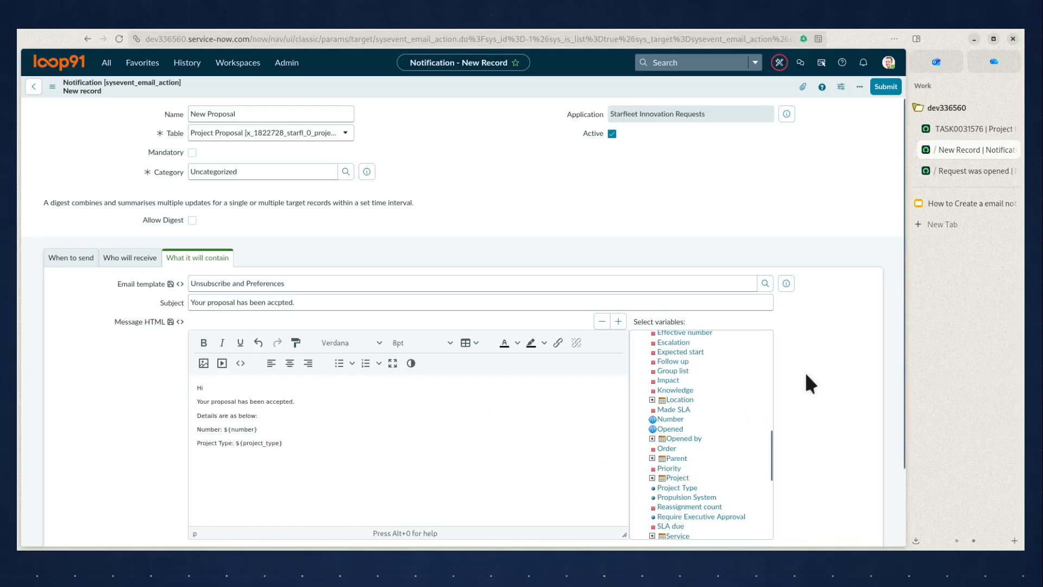
# Add the closing line "We will reach out if we need more info." to the message and save the notification
pyautogui.click(347, 447)
pyautogui.press('Return')
pyautogui.write('We will reach out if n')
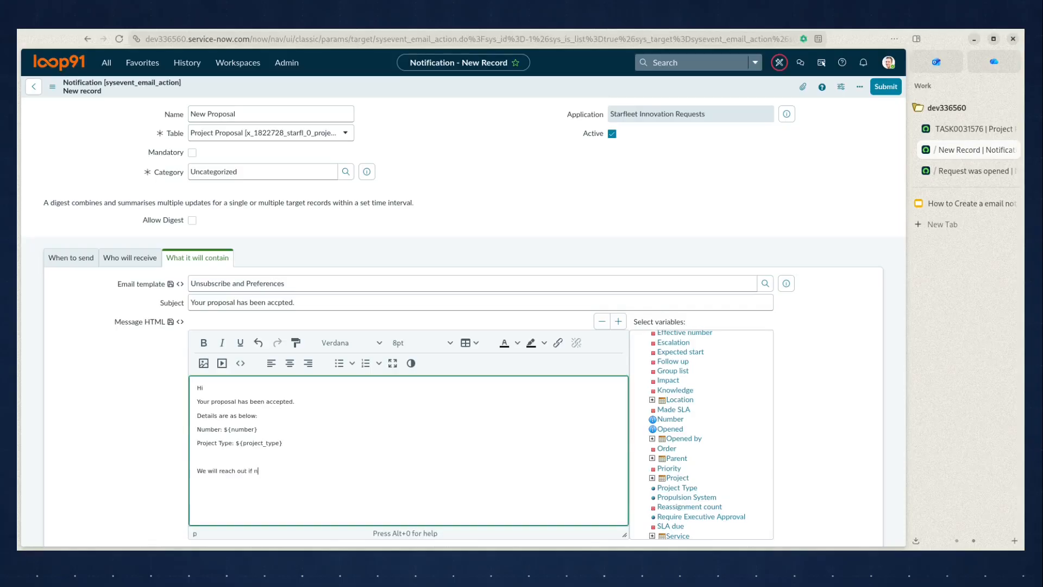
pyautogui.press('BackSpace')
pyautogui.write('we need more info.')
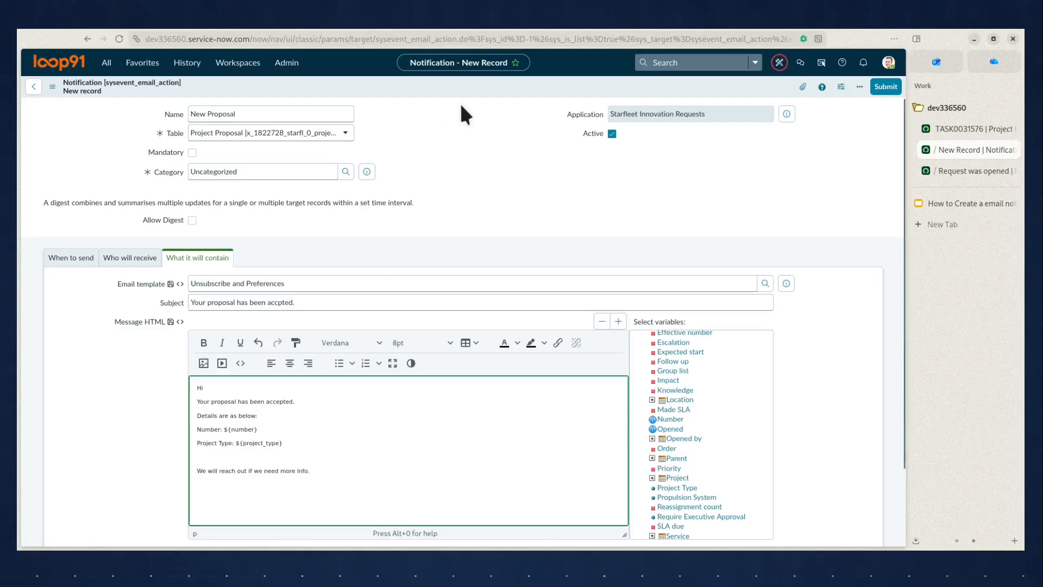
pyautogui.rightClick(474, 83)
pyautogui.click(496, 91)
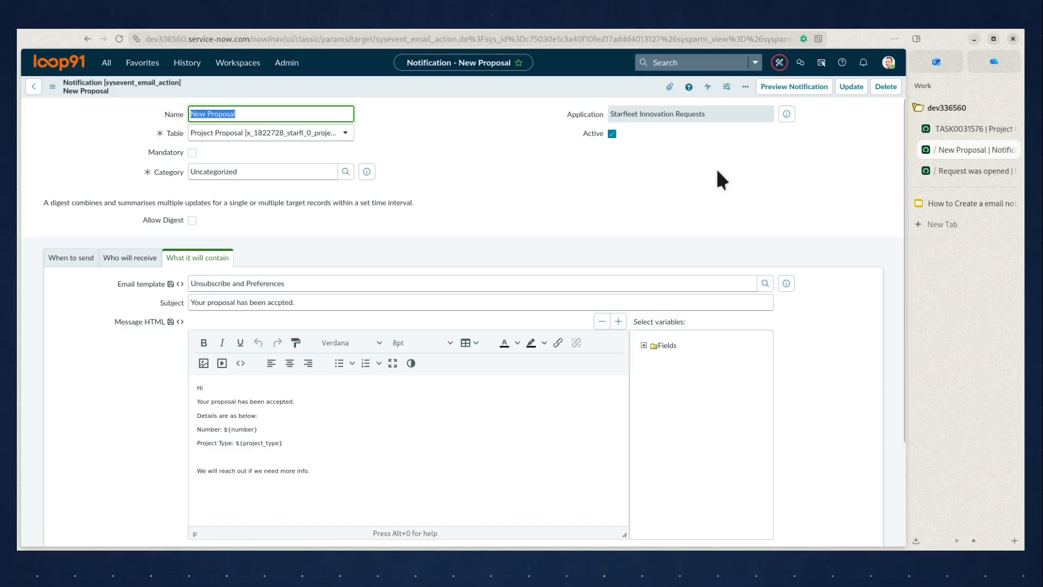
# Copy the number from the Project Proposal record and preview the New Proposal notification with TASK0031576 as the preview record
pyautogui.click(951, 129)
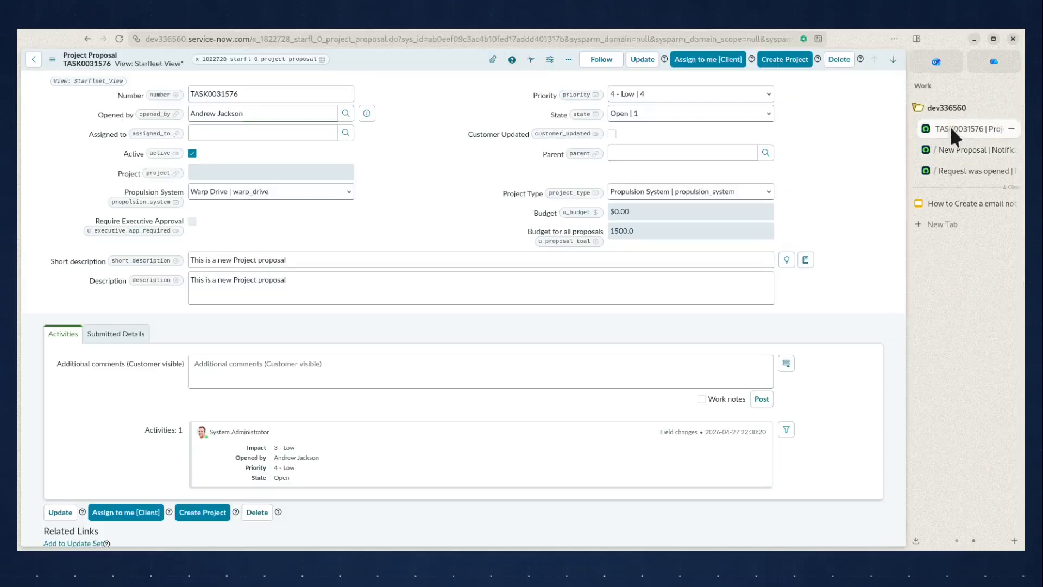
pyautogui.doubleClick(274, 93)
pyautogui.hotkey('ctrl', 'c')
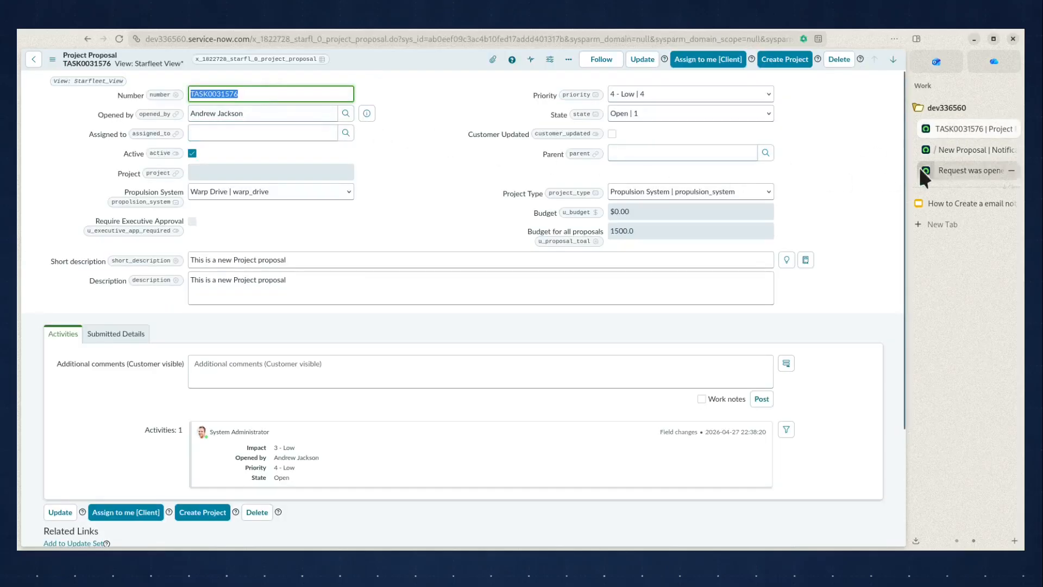
pyautogui.click(965, 150)
pyautogui.click(796, 95)
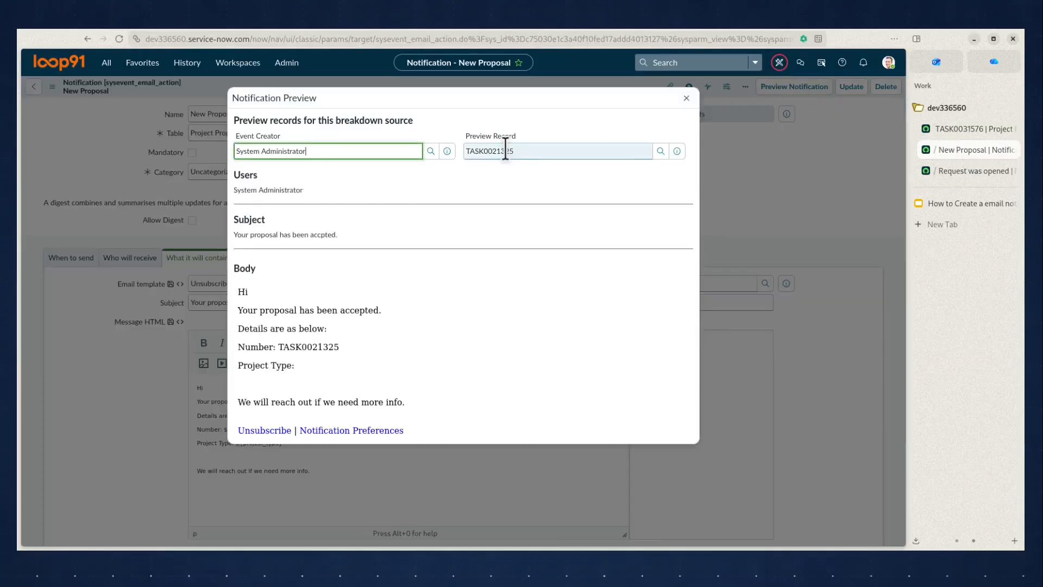
pyautogui.doubleClick(505, 151)
pyautogui.hotkey('ctrl', 'v')
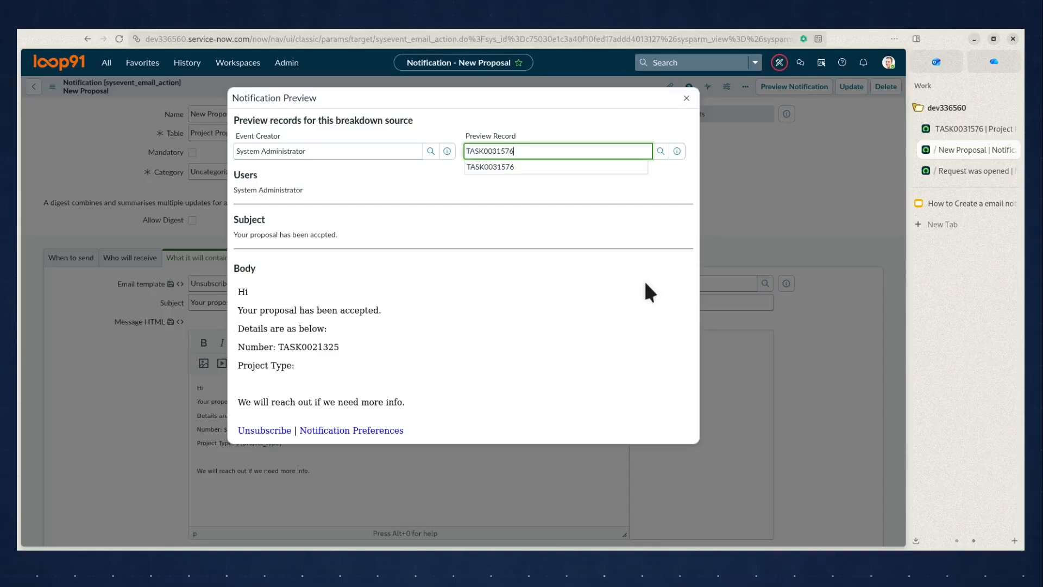
pyautogui.click(507, 167)
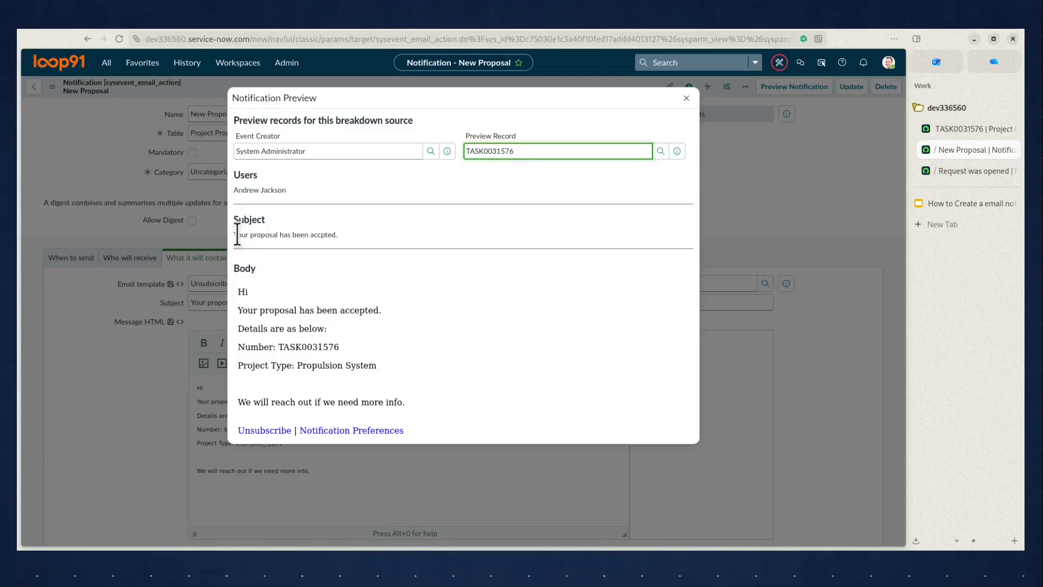
# Check the previewed subject, number and project type, comparing the details with the Project Proposal record
pyautogui.moveTo(235, 234); pyautogui.dragTo(329, 228)
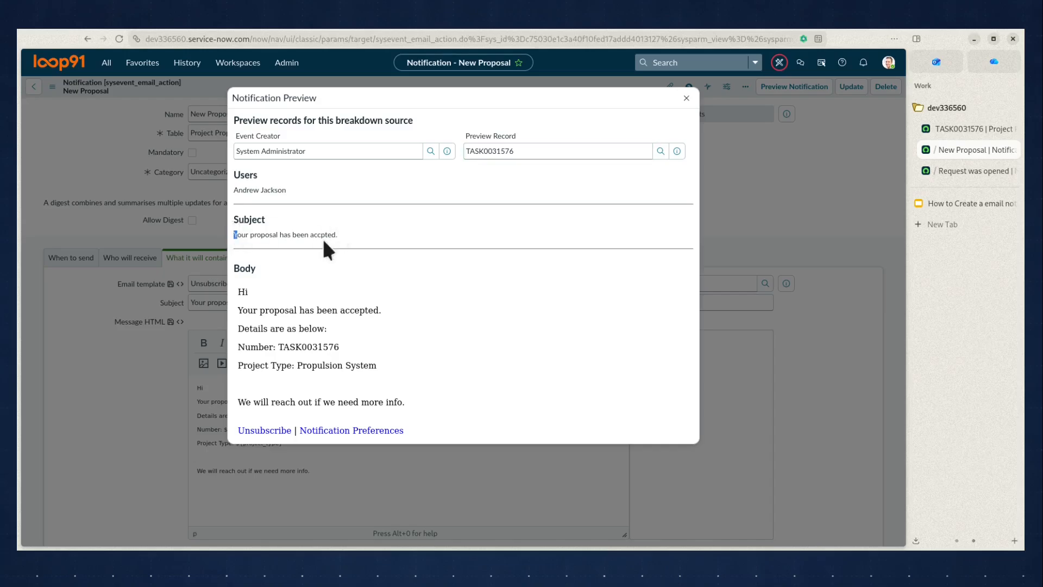
pyautogui.doubleClick(325, 234)
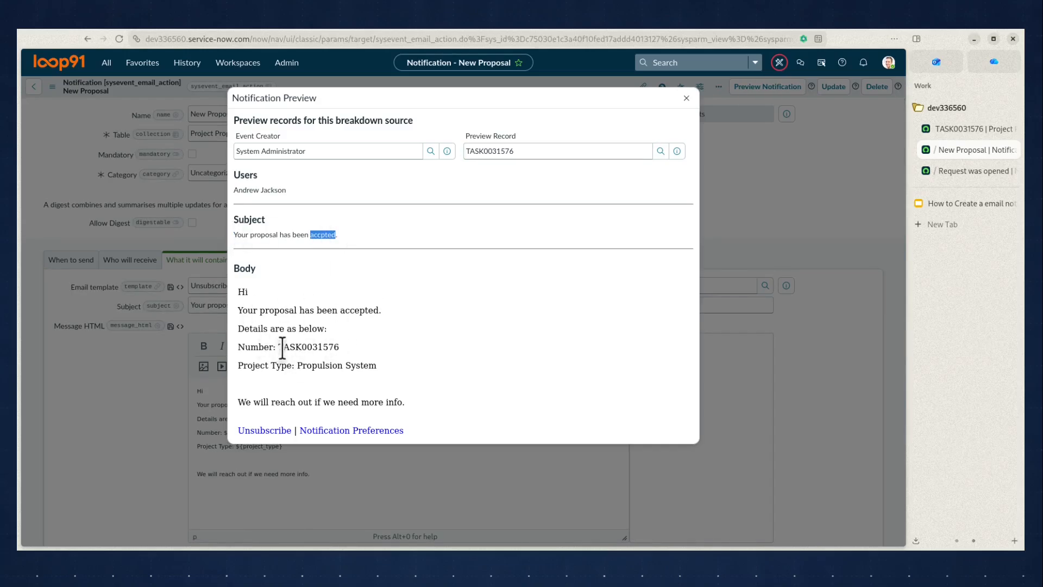
pyautogui.moveTo(278, 348); pyautogui.dragTo(342, 353)
pyautogui.click(978, 129)
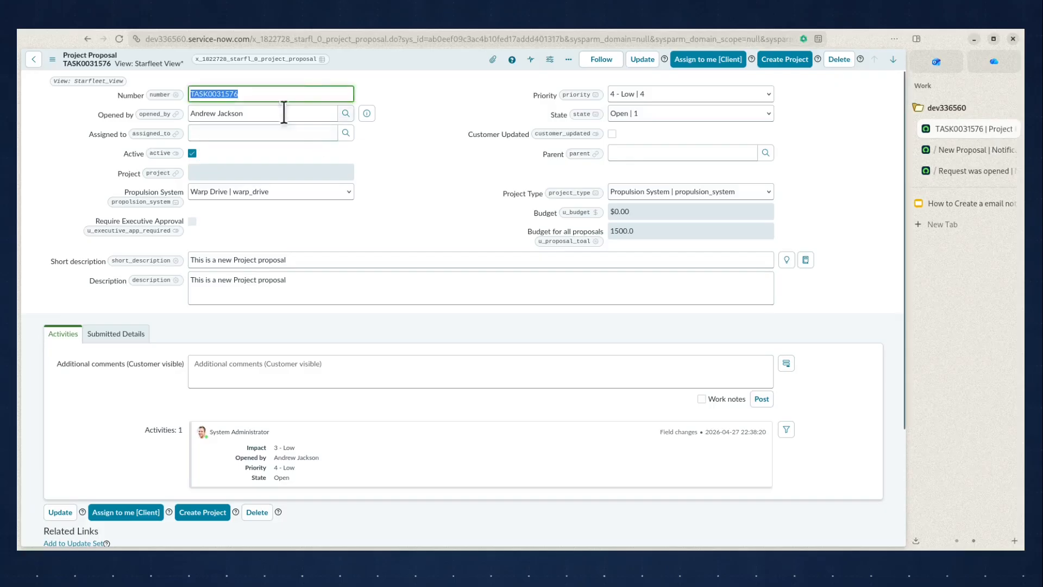
pyautogui.click(969, 151)
pyautogui.moveTo(299, 367); pyautogui.dragTo(536, 327)
pyautogui.click(933, 128)
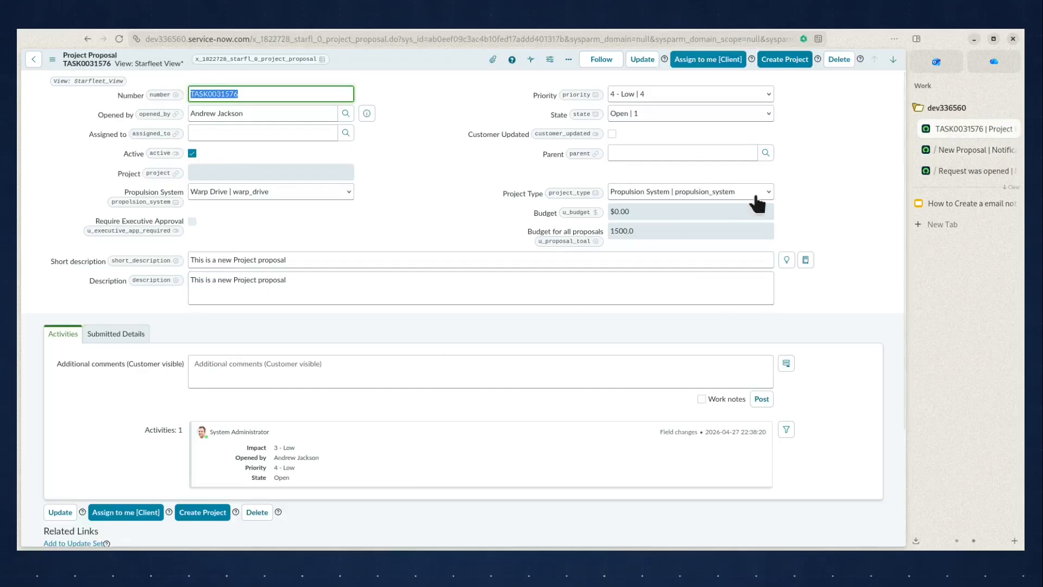
pyautogui.click(947, 152)
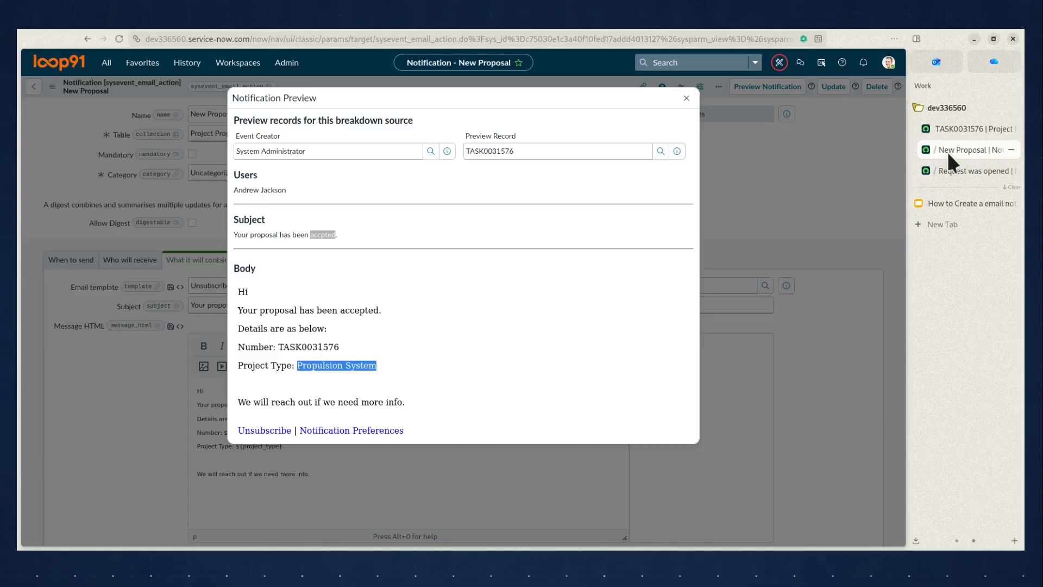
# Close the preview and correct the notification's subject to "Your proposal has been accepted."
pyautogui.click(686, 98)
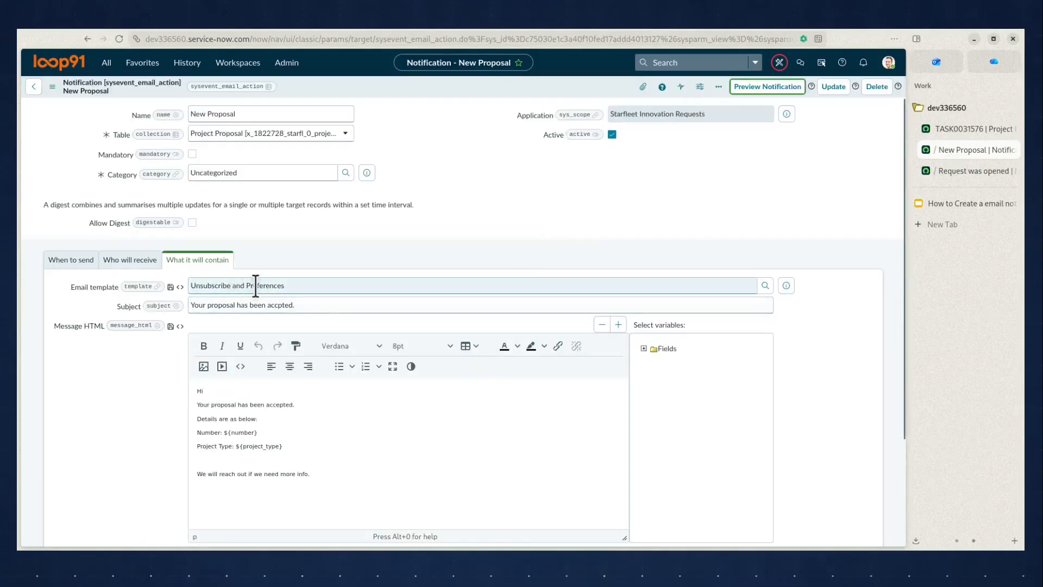
pyautogui.click(278, 305)
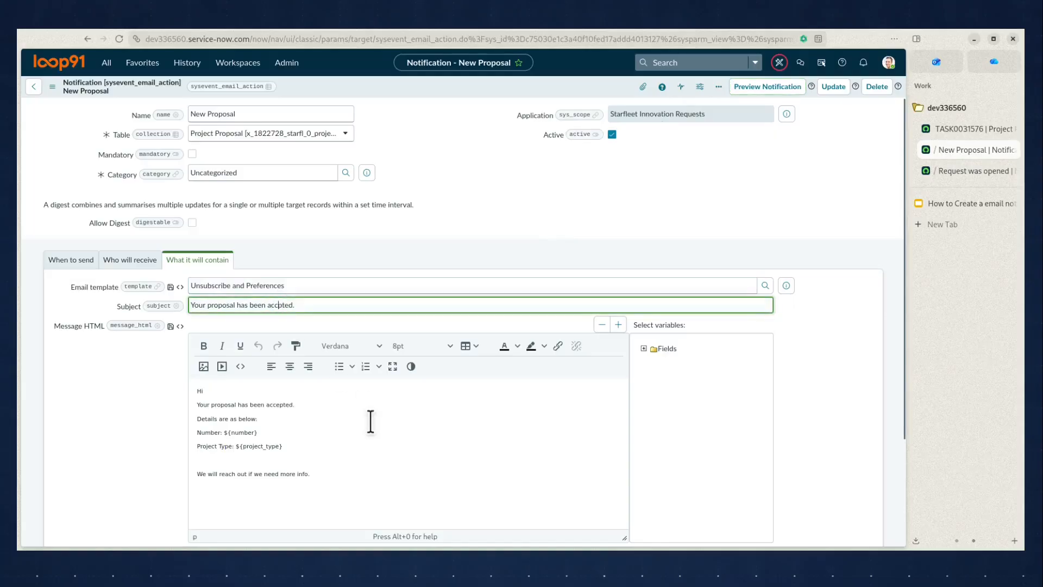
# Open a blank Project Proposal form by trimming the existing record's URL to end at x_1822728_starfl_0_project_proposal.do
pyautogui.click(956, 128)
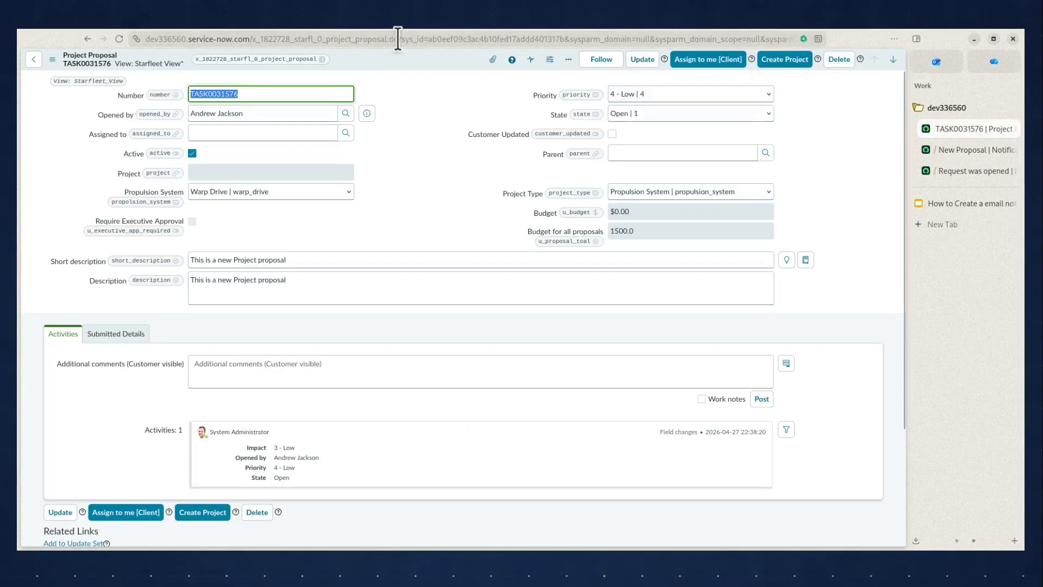
pyautogui.moveTo(398, 39); pyautogui.dragTo(1025, 65)
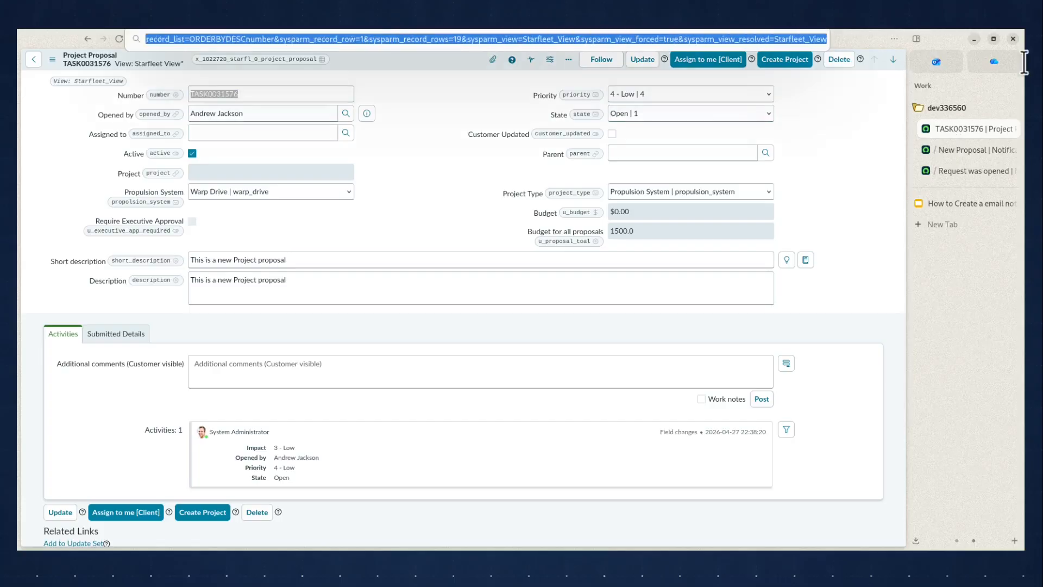
pyautogui.press('BackSpace')
pyautogui.press('Return')
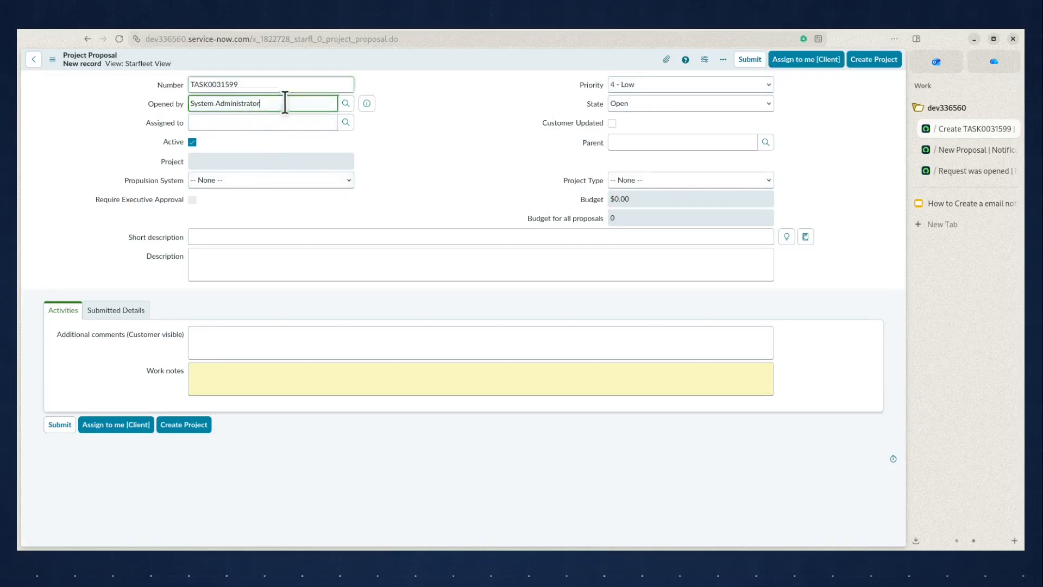
# Fill in the opener's name, set the project type to Landing Apparatus and the propulsion system to Ion Thrusters
pyautogui.press('Tab')
pyautogui.write('an')
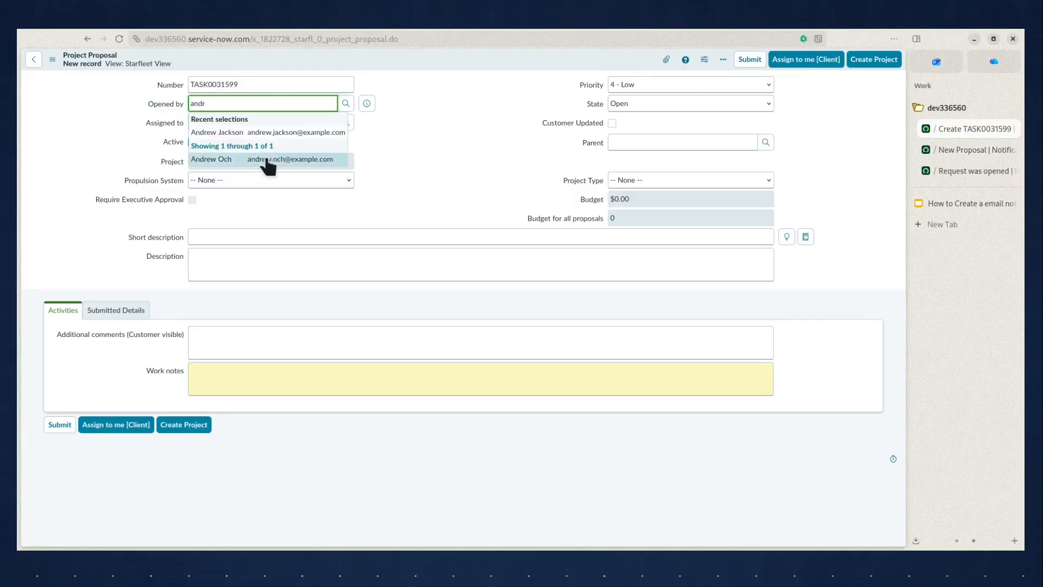
pyautogui.click(277, 159)
pyautogui.click(673, 179)
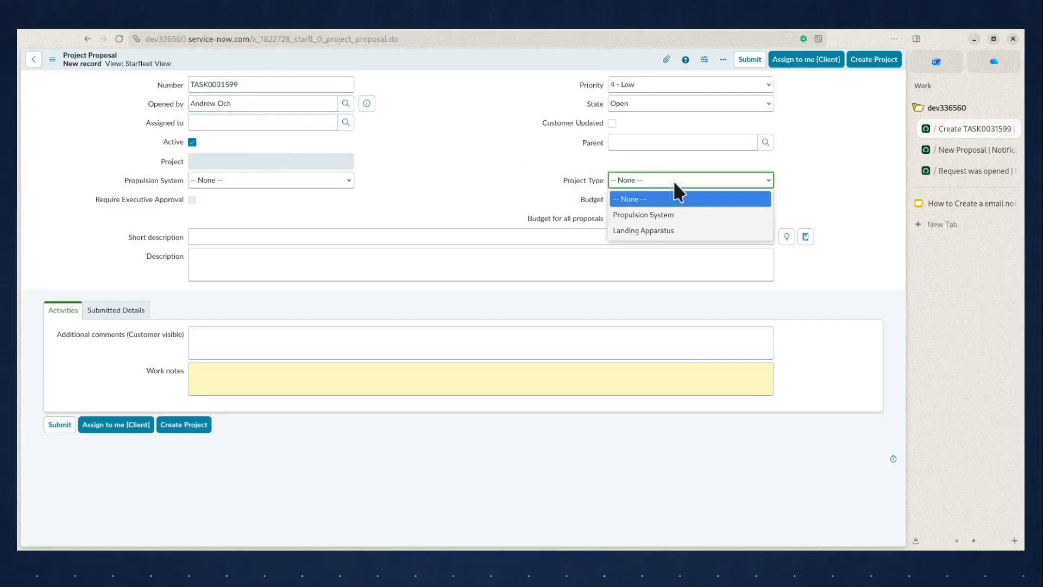
pyautogui.click(661, 230)
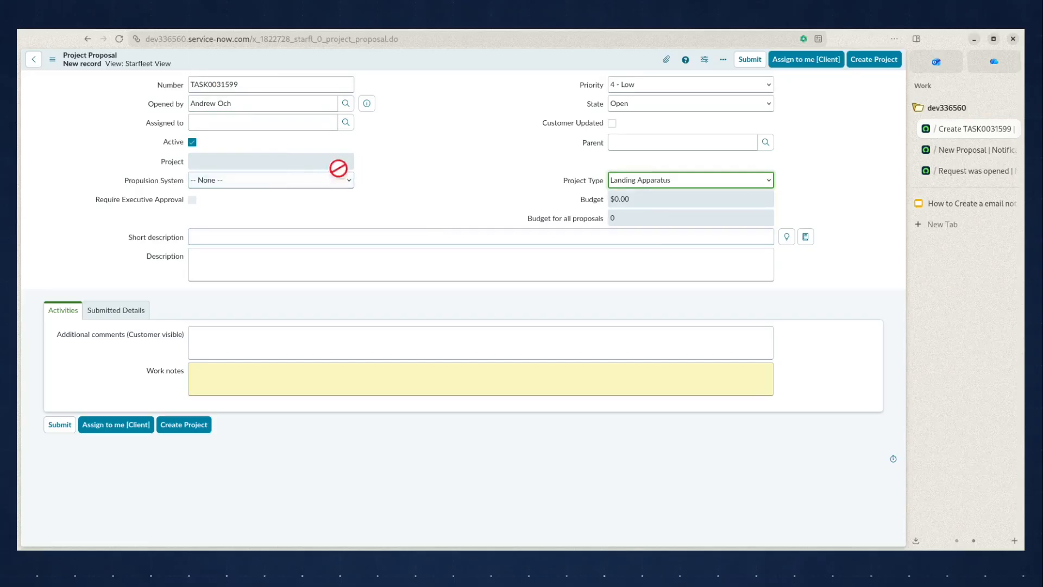
pyautogui.click(292, 185)
pyautogui.click(277, 231)
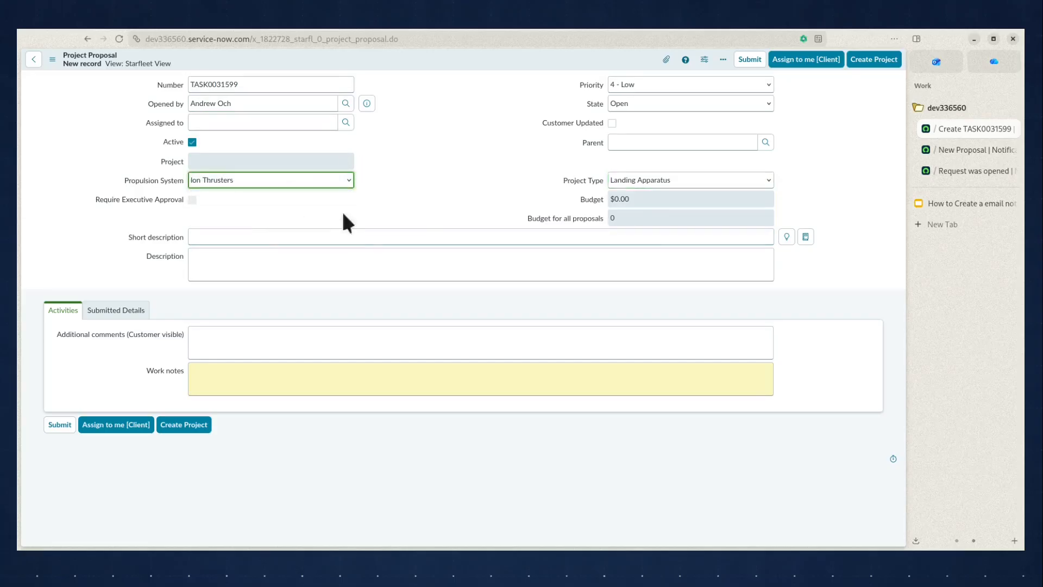
# Enter "Tested" as both the short description and the description, and save the new Project Proposal record
pyautogui.click(256, 236)
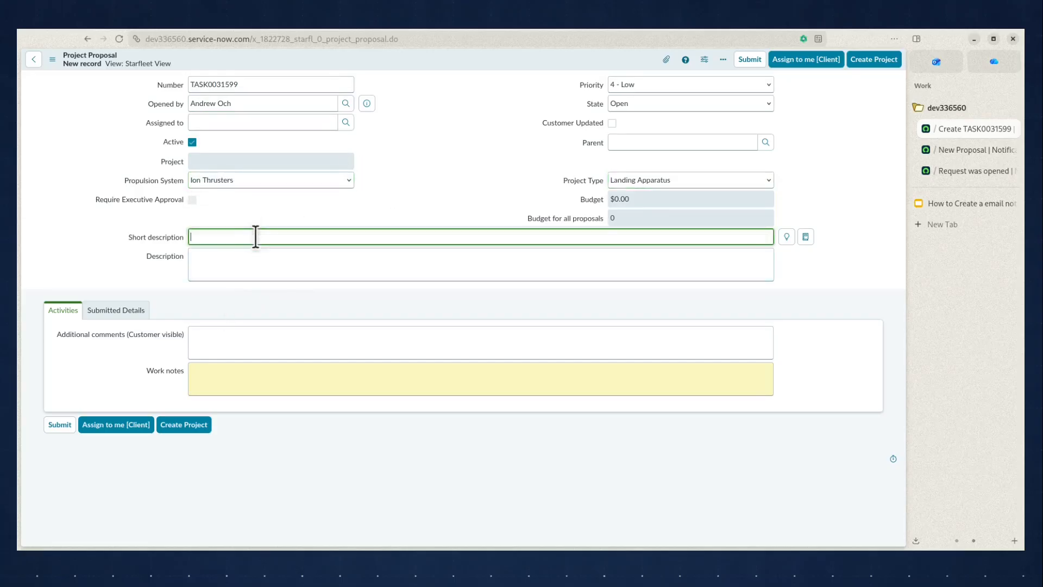
pyautogui.write('Tested')
pyautogui.hotkey('ctrl', 'a')
pyautogui.hotkey('ctrl', 'c')
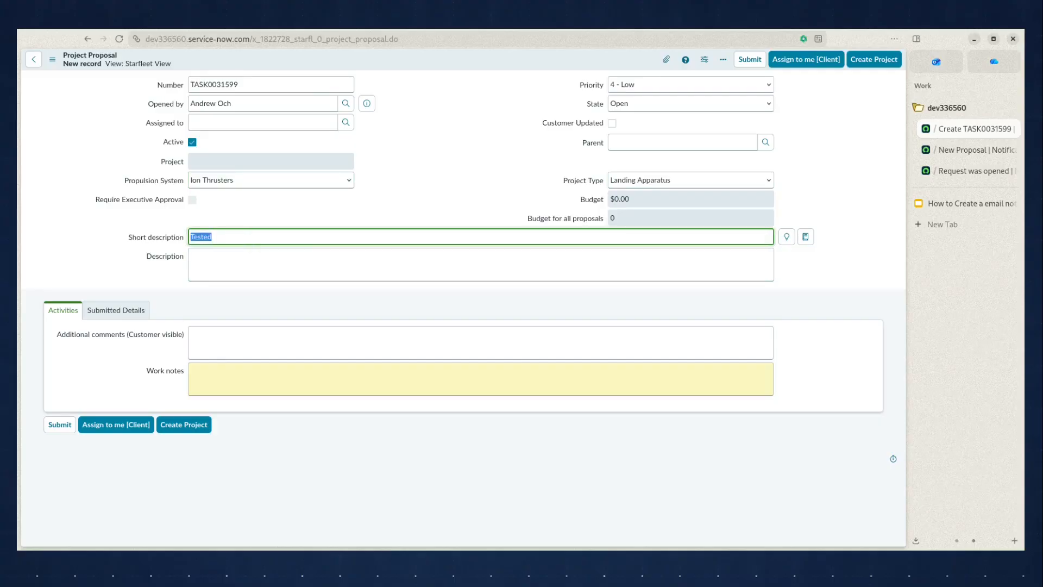
pyautogui.click(292, 266)
pyautogui.hotkey('ctrl', 'v')
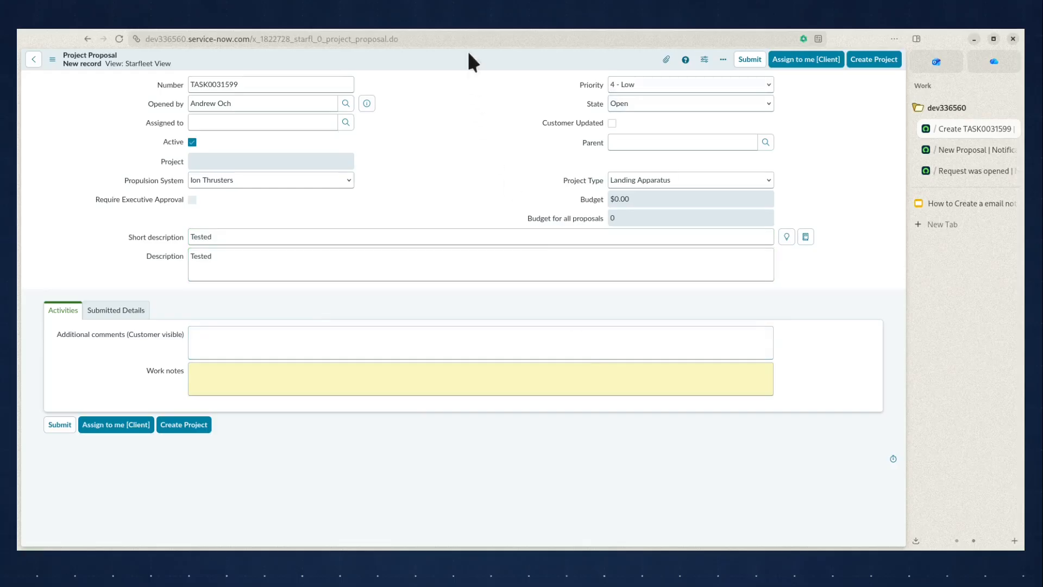
pyautogui.rightClick(467, 59)
pyautogui.click(491, 67)
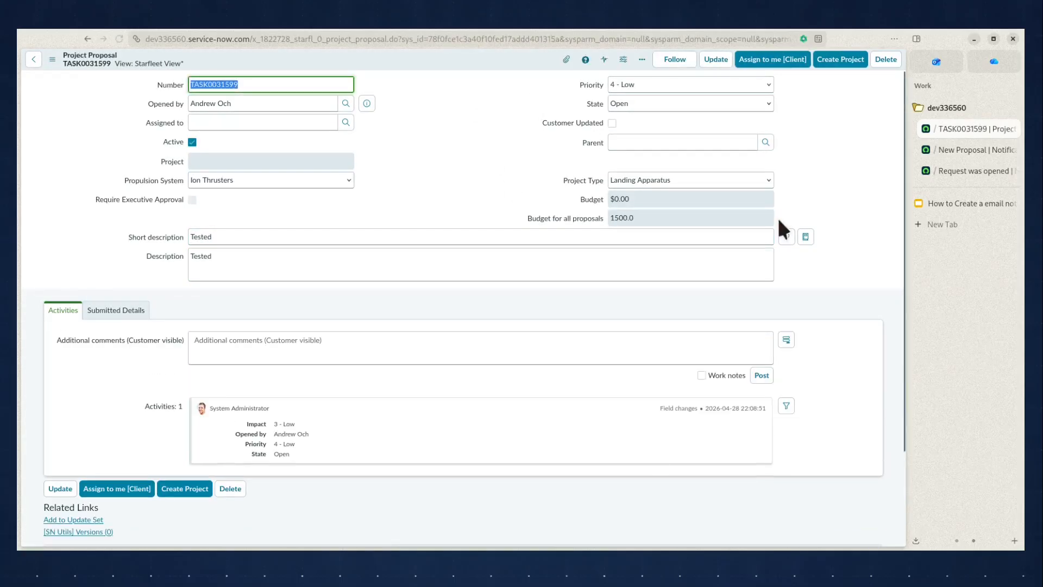
# Find the system's Emails log through a search for "emails" and open it in a separate browser tab
pyautogui.click(959, 149)
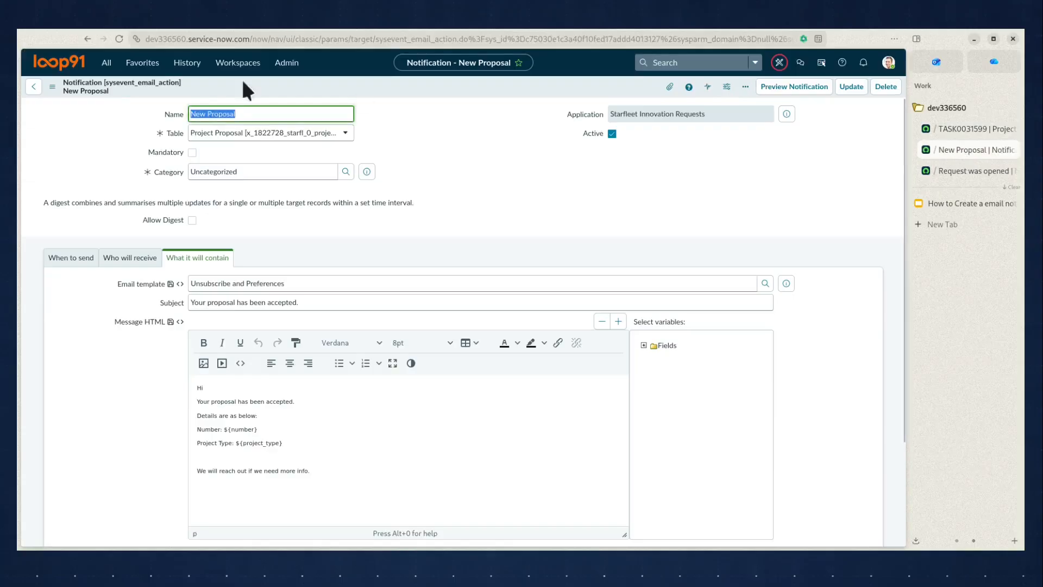
pyautogui.click(108, 64)
pyautogui.hotkey('ctrl', 'a')
pyautogui.write('ema')
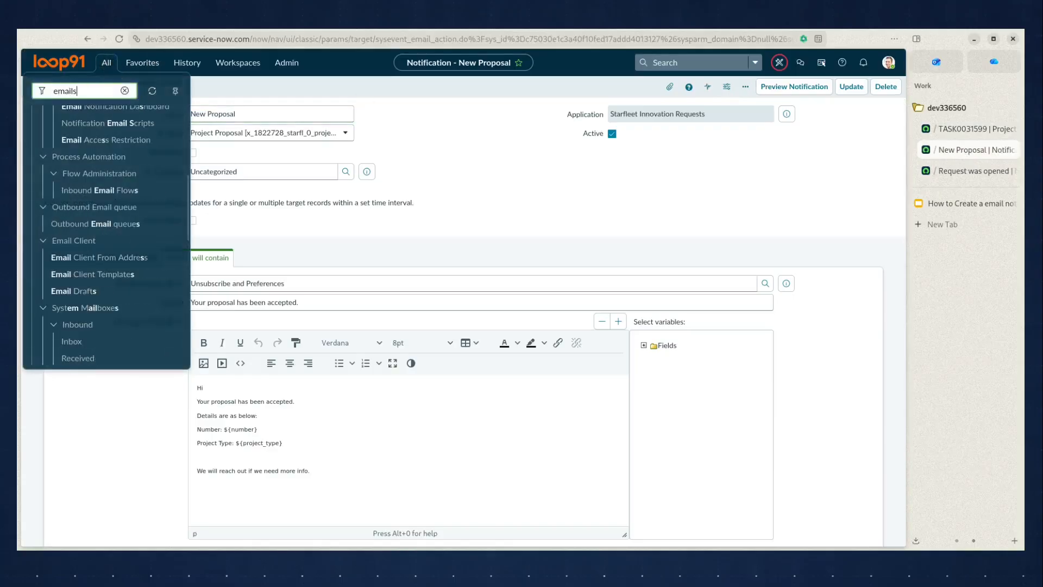
pyautogui.scroll(4, 109, 275)
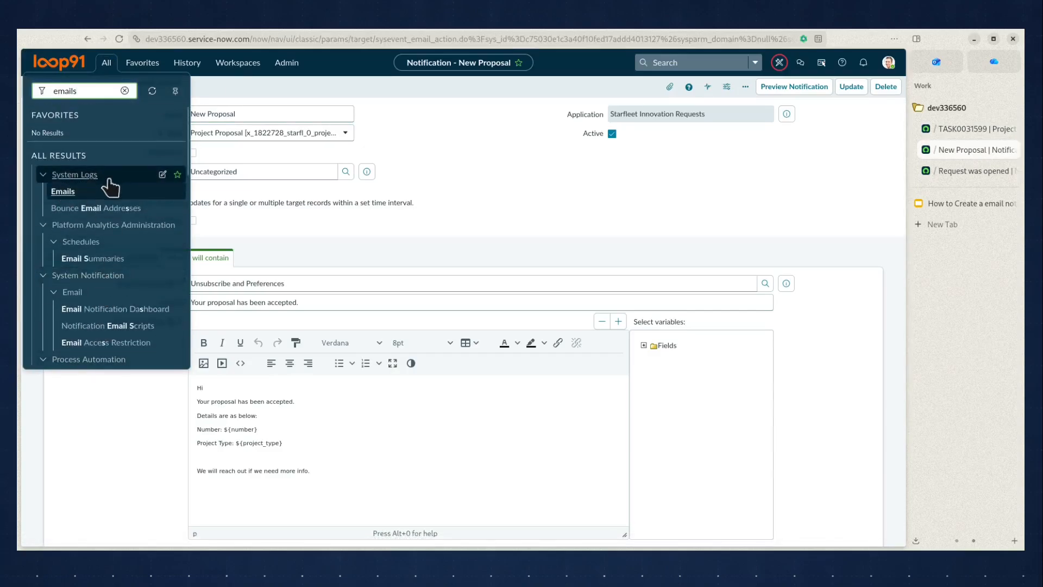
pyautogui.keyDown('ctrl'); pyautogui.click(63, 192); pyautogui.keyUp('ctrl')
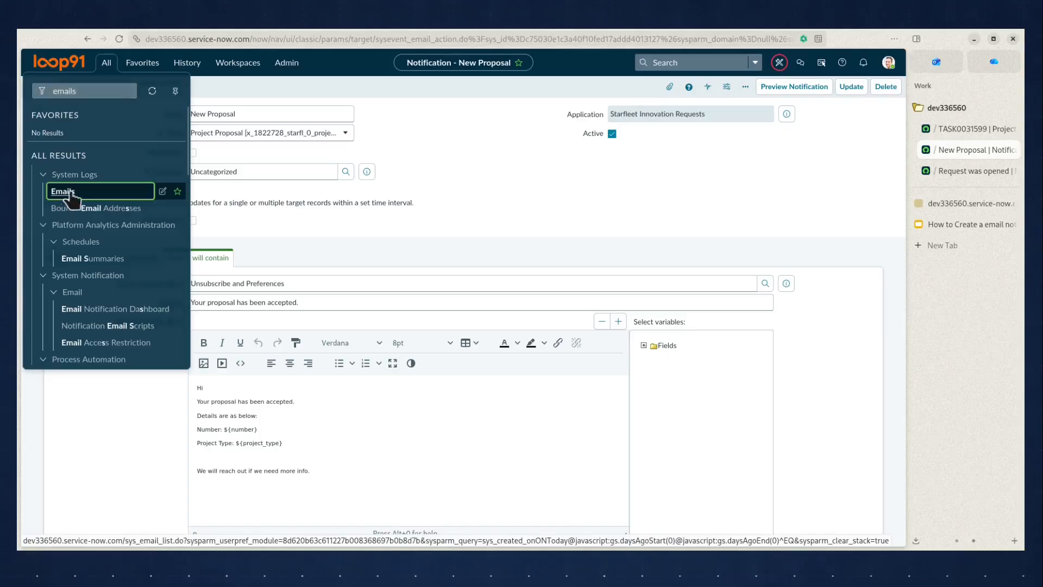
pyautogui.click(939, 206)
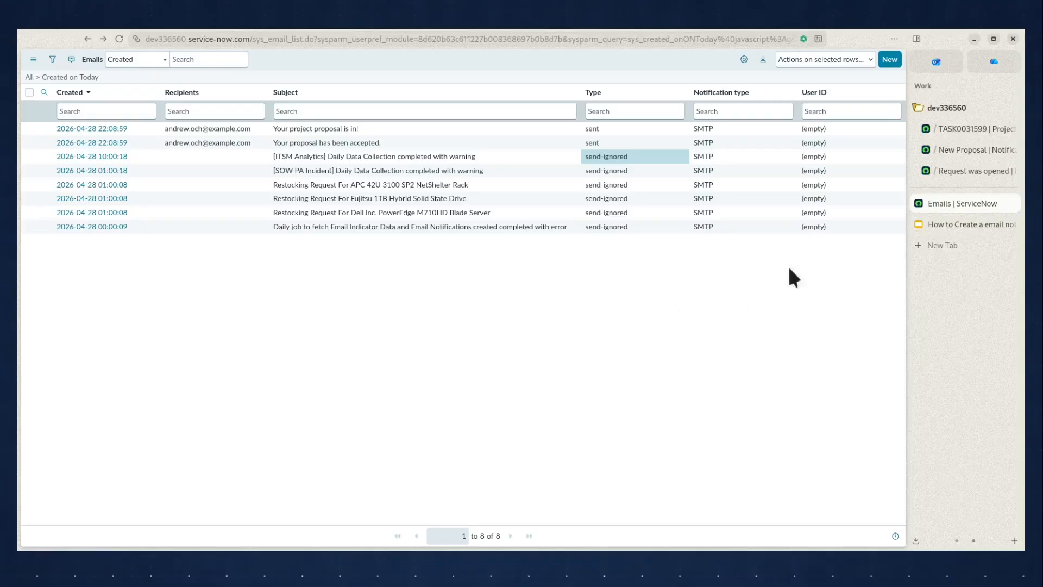
# Compare the subject lines of the Request was opened and New Proposal notifications with the subjects in the Emails log
pyautogui.click(946, 172)
pyautogui.click(520, 214)
pyautogui.scroll(-1, 522, 206)
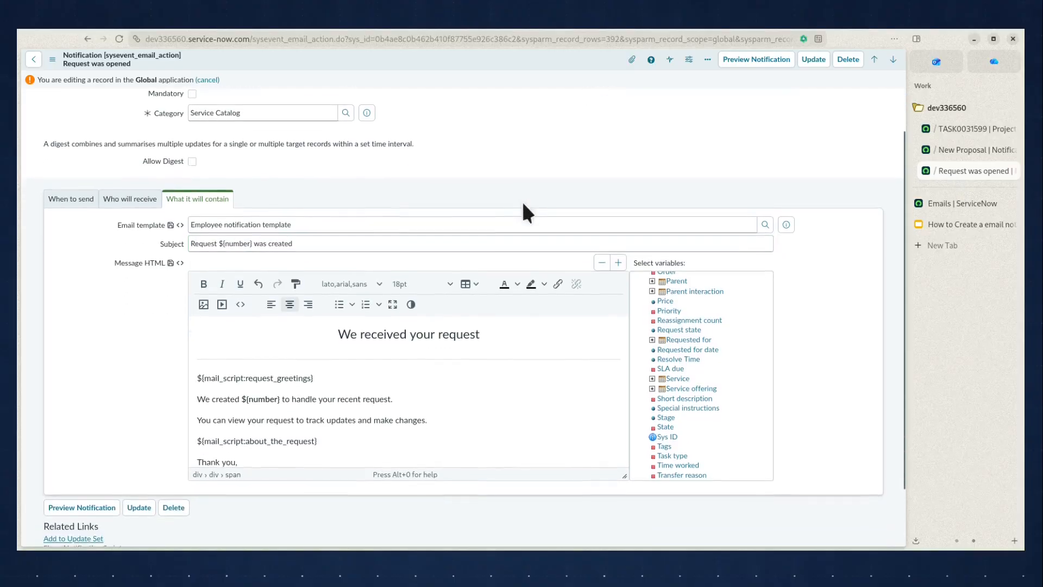
pyautogui.tripleClick(333, 243)
pyautogui.click(965, 204)
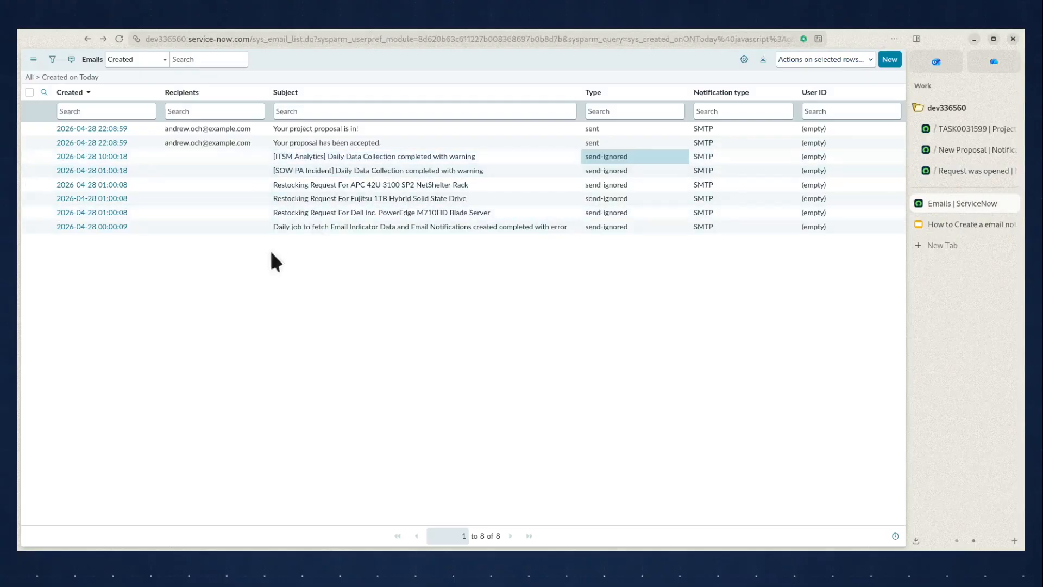
pyautogui.click(945, 152)
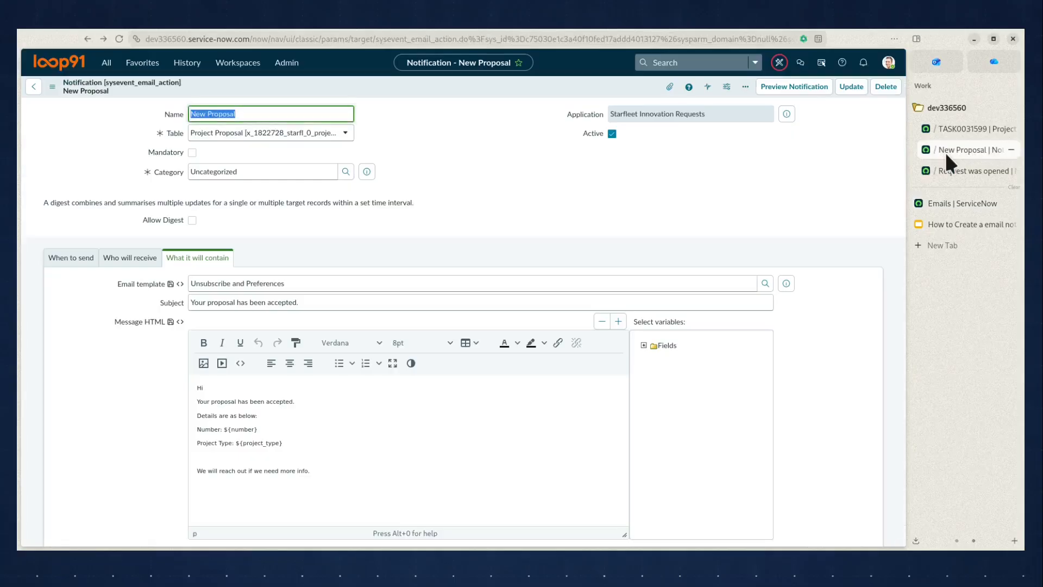
pyautogui.click(307, 303)
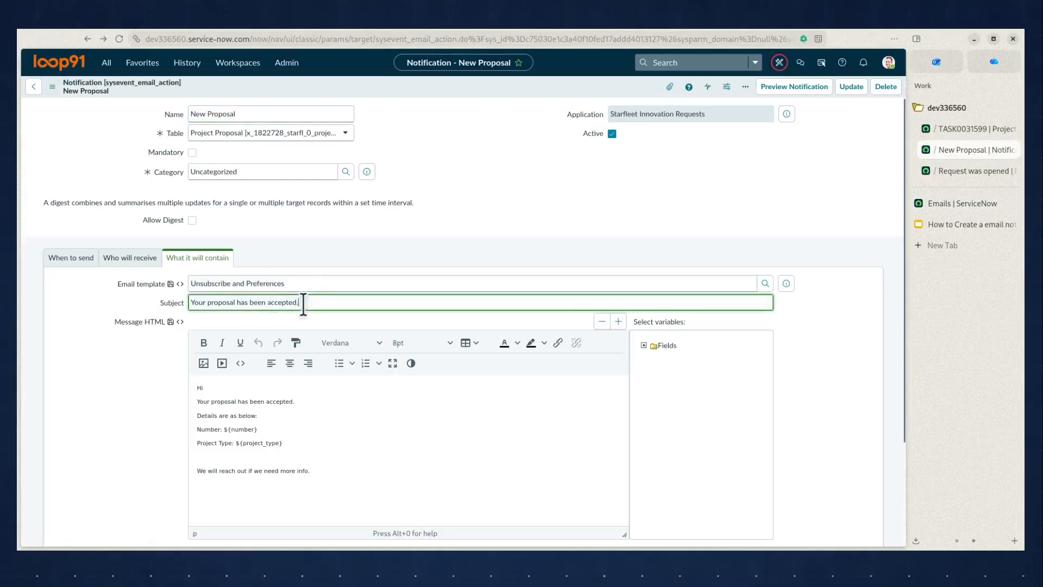
pyautogui.moveTo(307, 303); pyautogui.dragTo(111, 305)
pyautogui.click(954, 207)
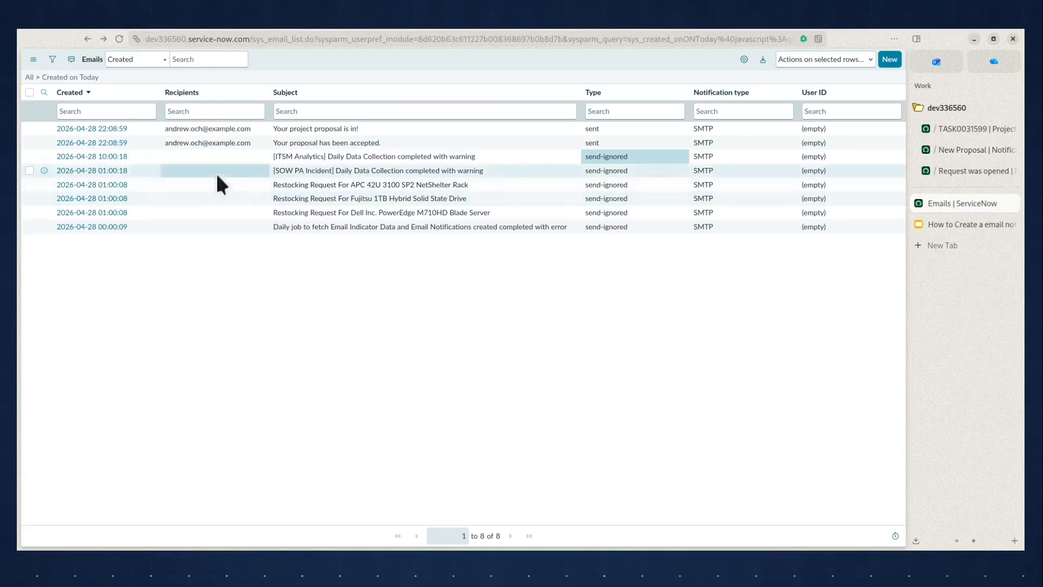
# Open the sent "Your proposal has been accepted." email, preview it and check its message, number and project type
pyautogui.click(81, 142)
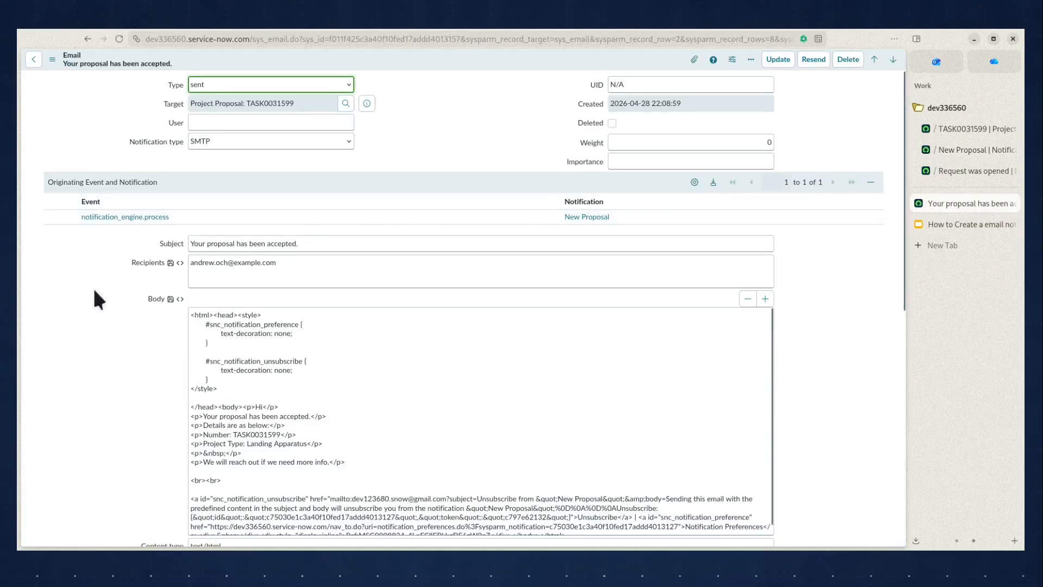
pyautogui.scroll(-5, 95, 290)
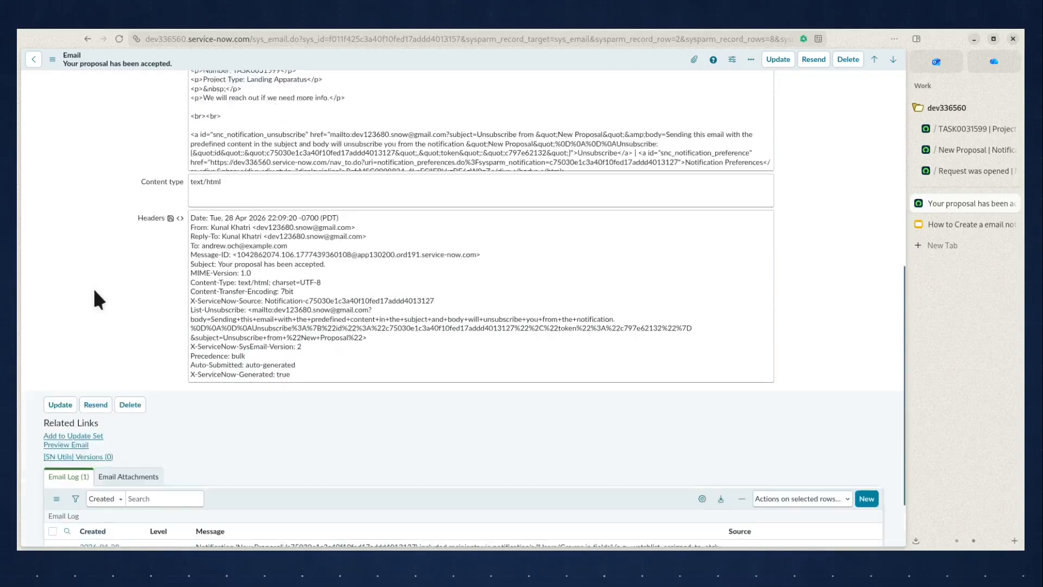
pyautogui.scroll(-2, 98, 299)
pyautogui.click(52, 370)
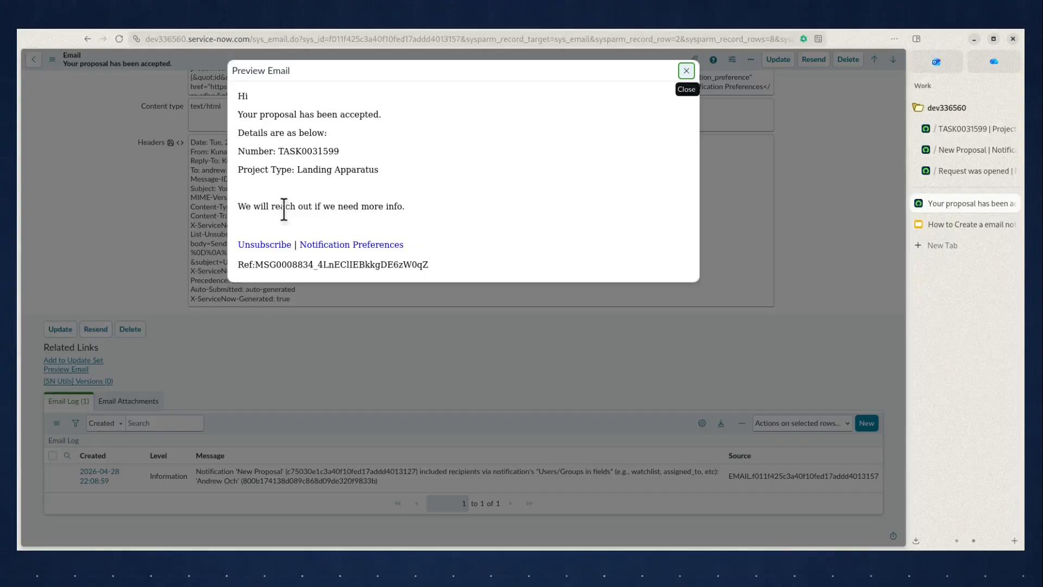
pyautogui.moveTo(239, 113); pyautogui.dragTo(367, 121)
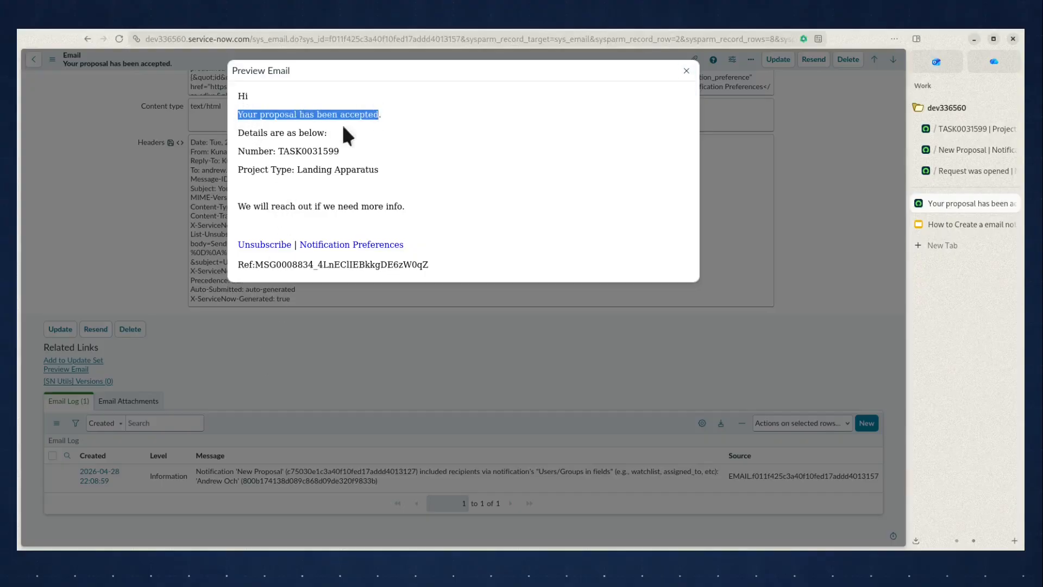
pyautogui.doubleClick(242, 150)
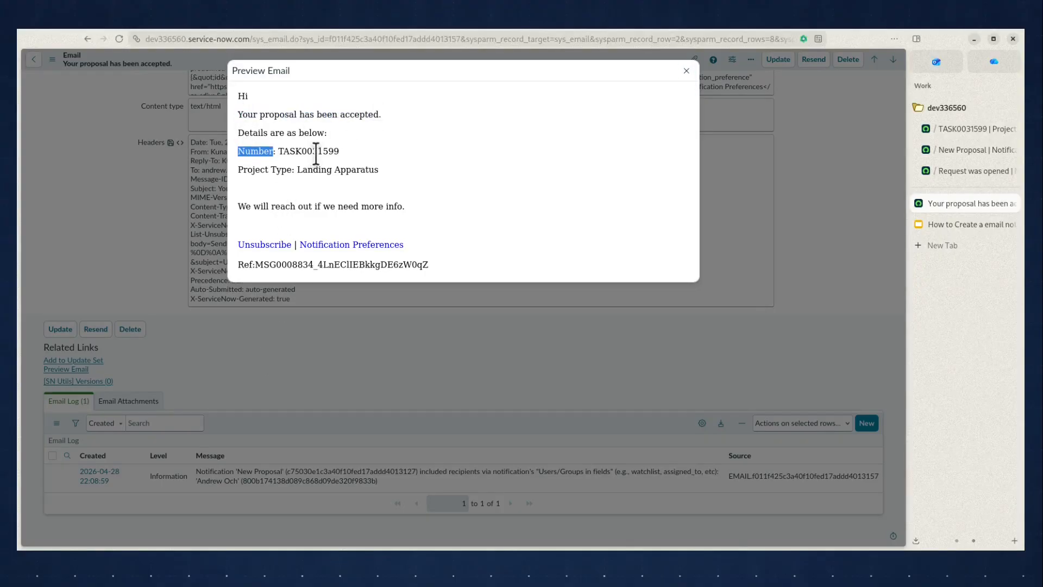
pyautogui.doubleClick(319, 152)
pyautogui.moveTo(298, 170); pyautogui.dragTo(371, 170)
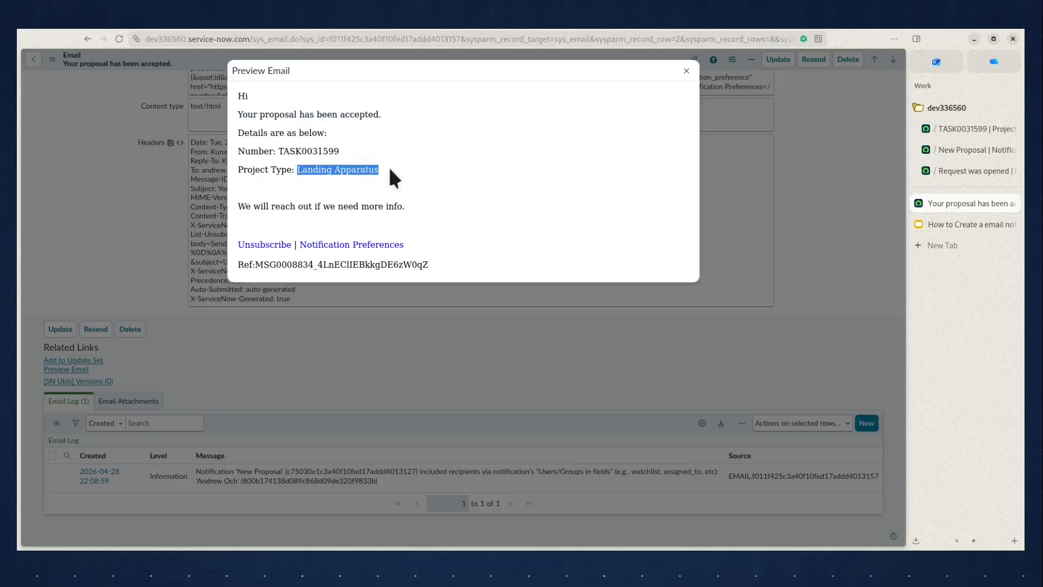